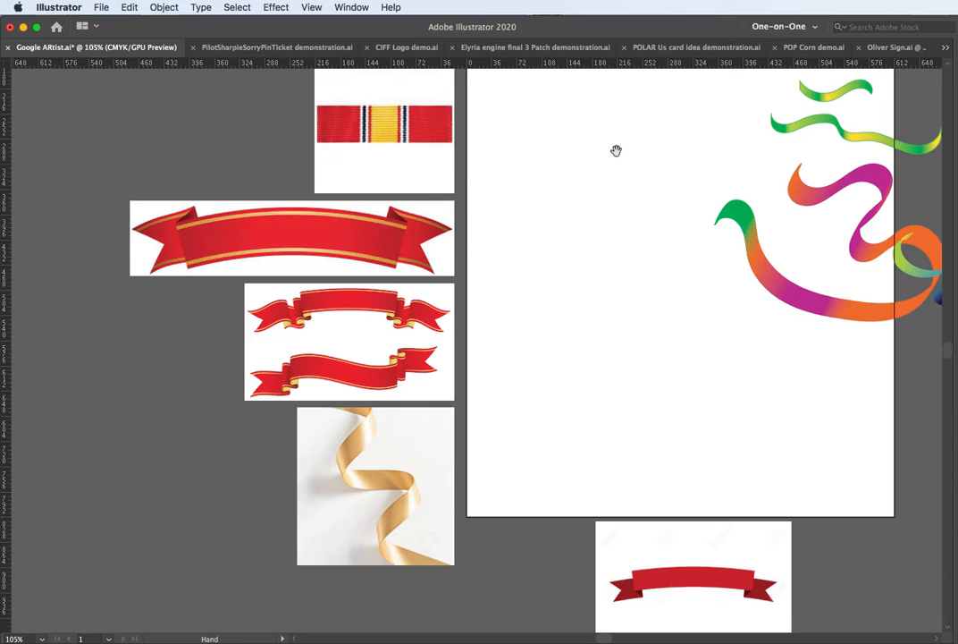
Step: Bring back the hidden panels and make the Party hat layer visible alongside the ribbon samples and reference images
key("space")
left_click_drag(830, 343, 633, 270)
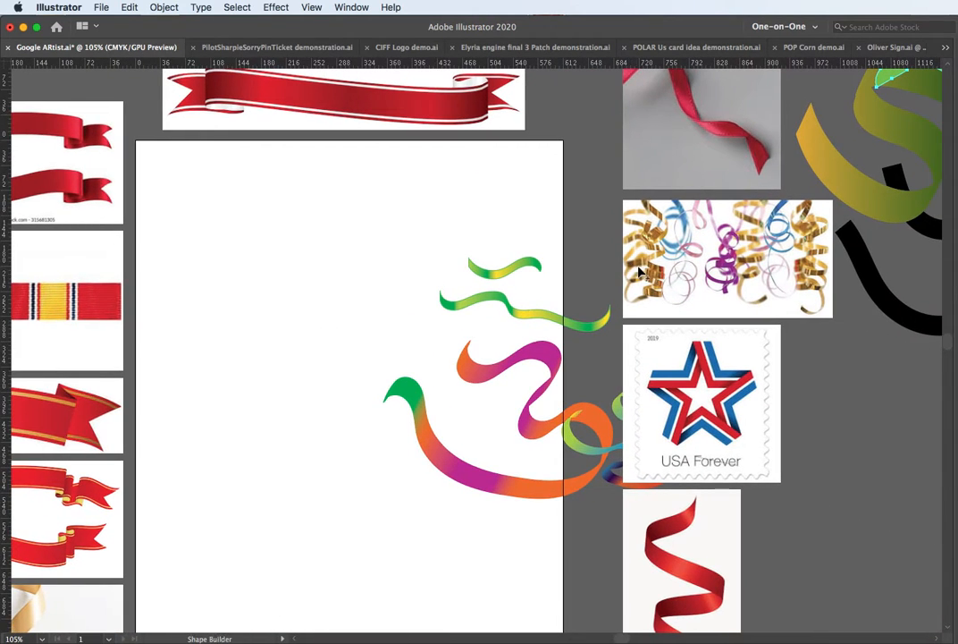
key("space")
left_click_drag(428, 393, 572, 326)
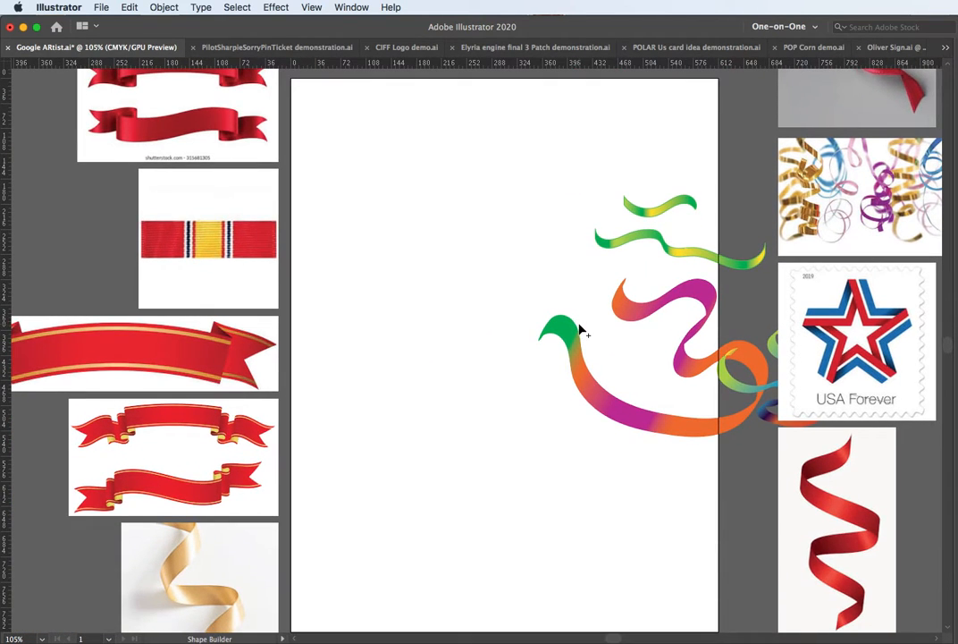
scroll(579, 329, "right", 2)
key("Tab")
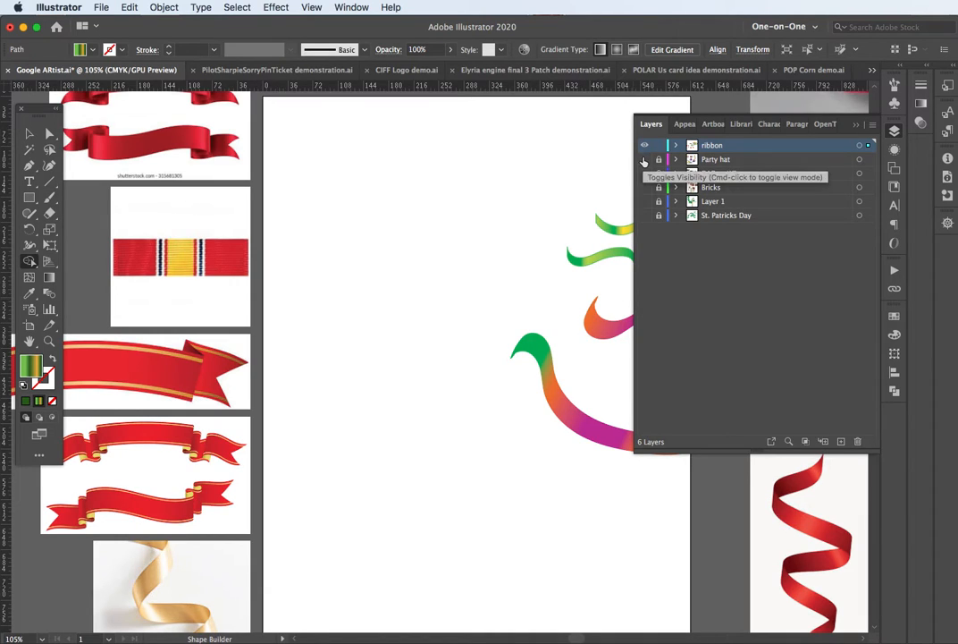
left_click(644, 159)
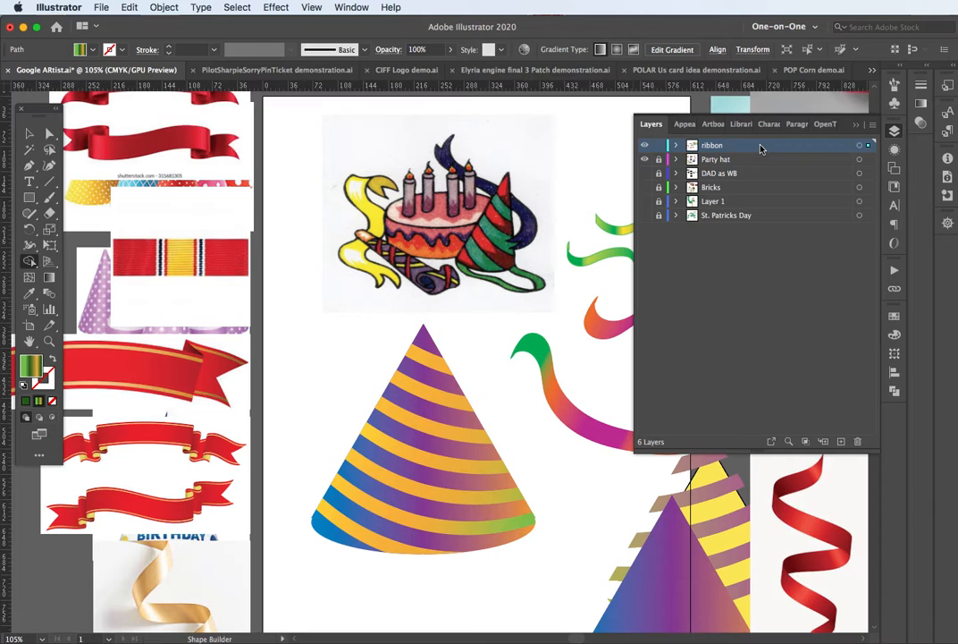
left_click(856, 128)
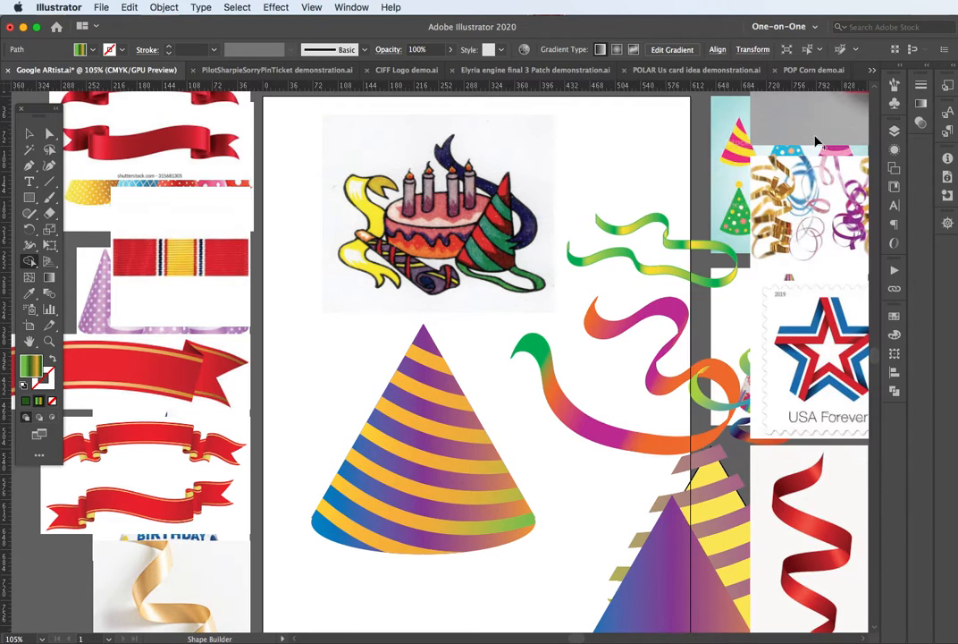
Step: Try moving the upper wave of the green-yellow ribbon away from its adjoining segments, and undo the move
scroll(603, 261, "up", 6)
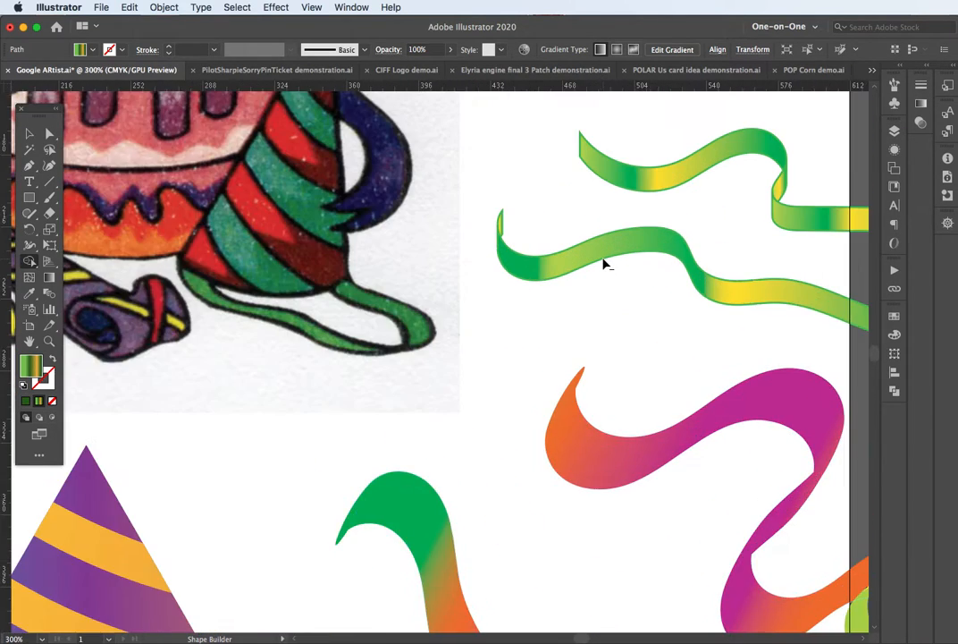
left_click_drag(614, 227, 362, 334)
key("v")
left_click(391, 274)
left_click_drag(390, 273, 372, 245)
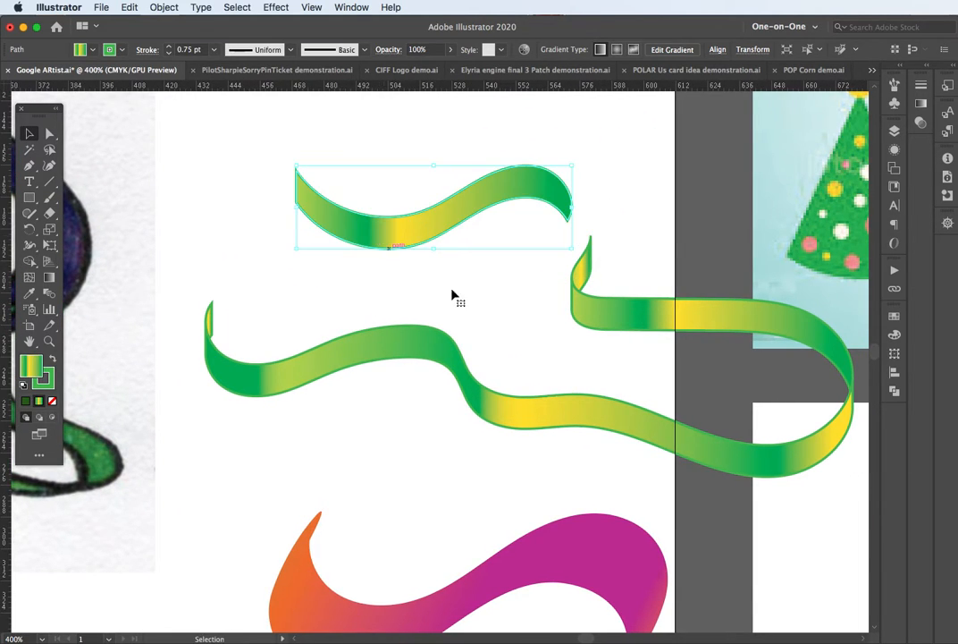
left_click(610, 332)
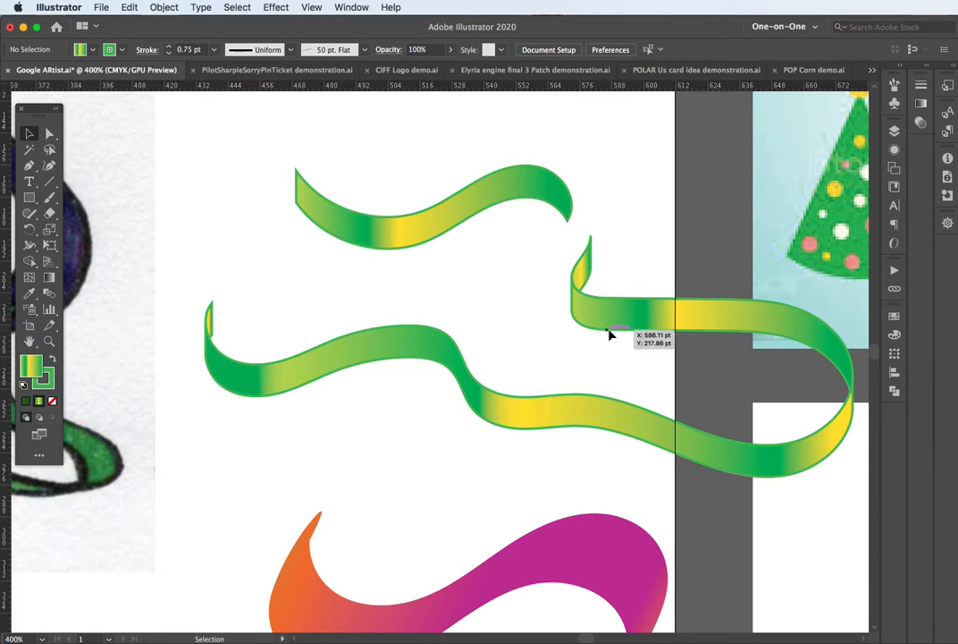
key("super+z")
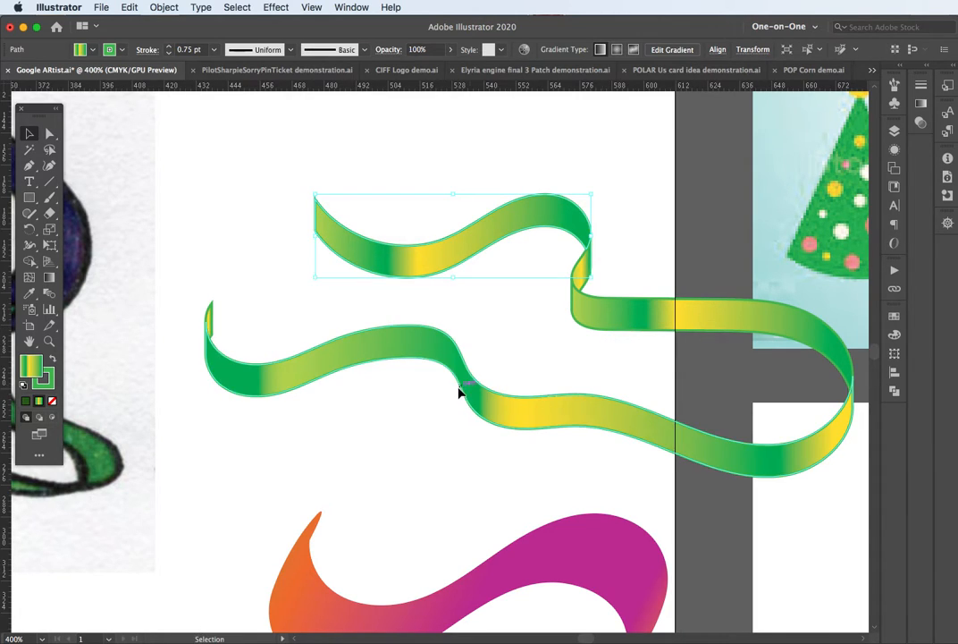
Step: Examine how the orange-purple ribbon's segments are built and how the ribbon compares with the birthday artwork and references
scroll(513, 537, "down", 5)
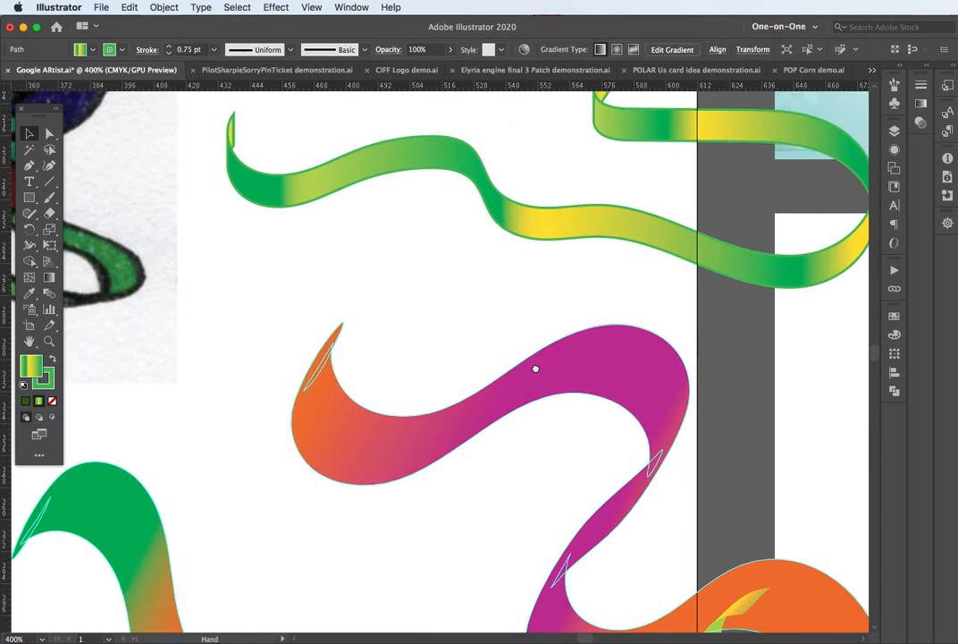
left_click(554, 377)
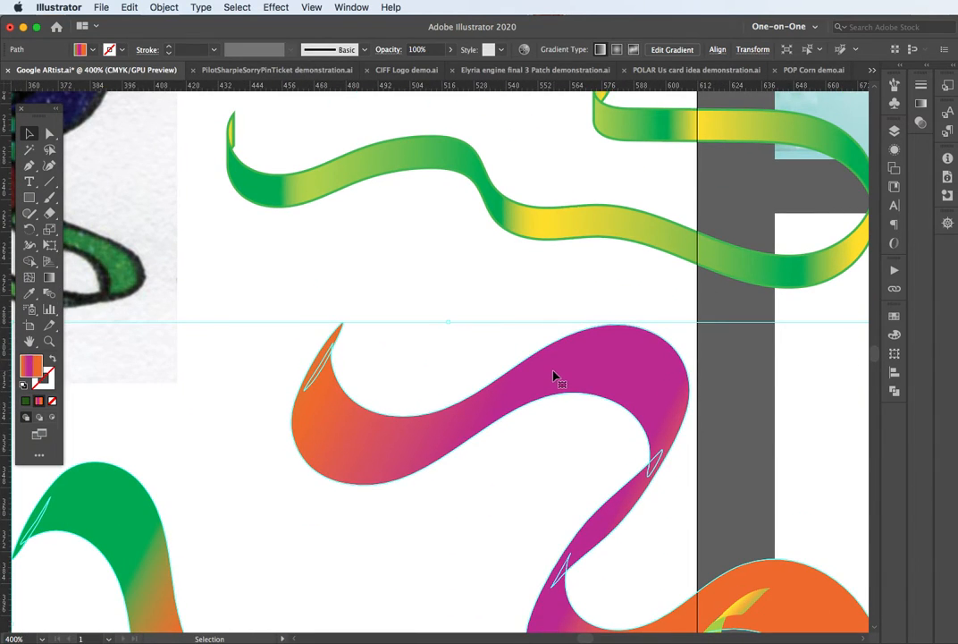
key("super+minus")
key("super+minus")
key("super+minus")
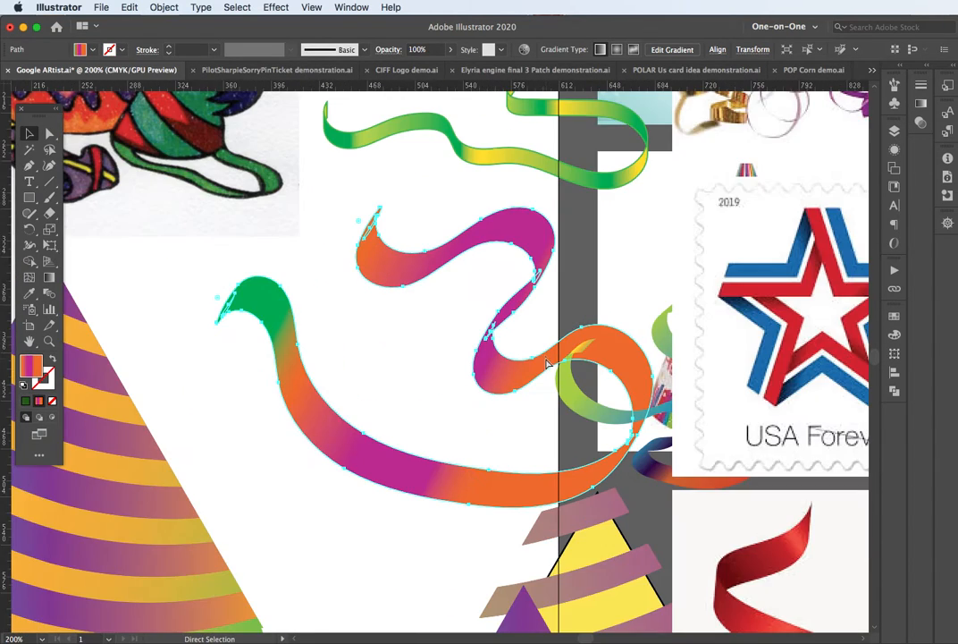
key("super+minus")
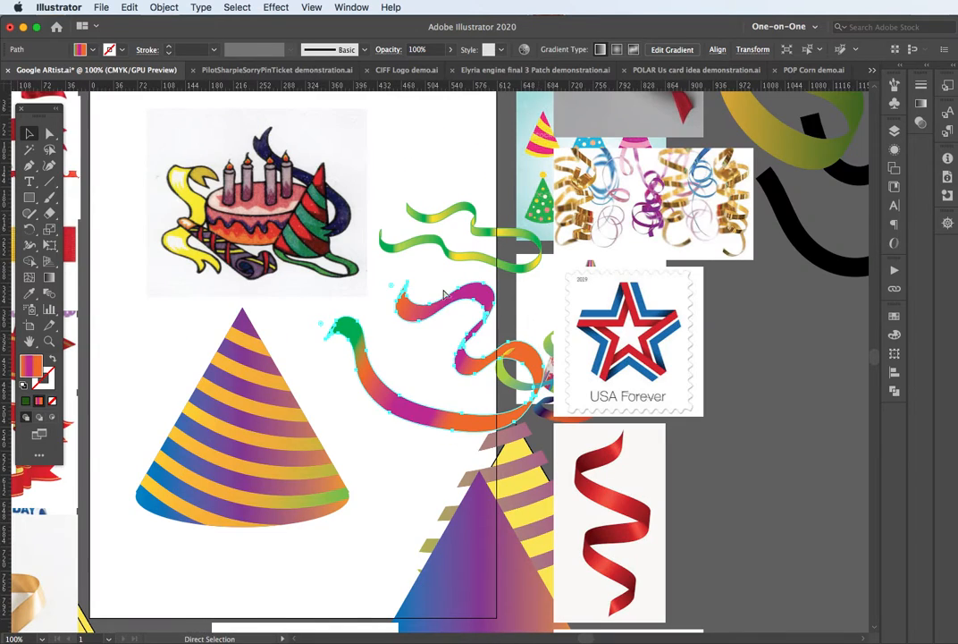
scroll(452, 295, "left", 5)
scroll(451, 295, "up", 2)
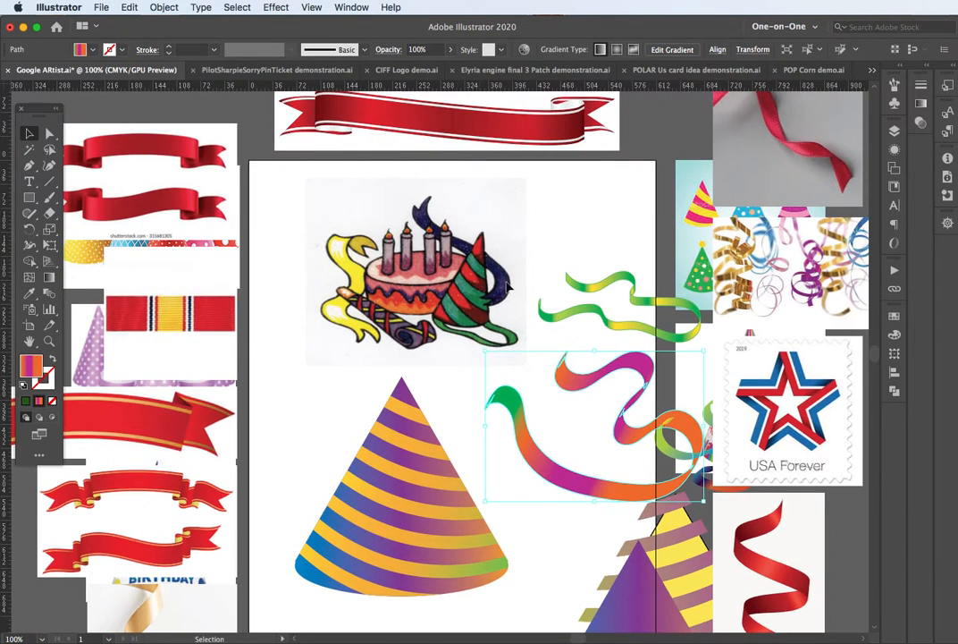
Step: Hide the Party hat layer and, with nothing selected, restore the default white fill and black stroke
left_click(894, 130)
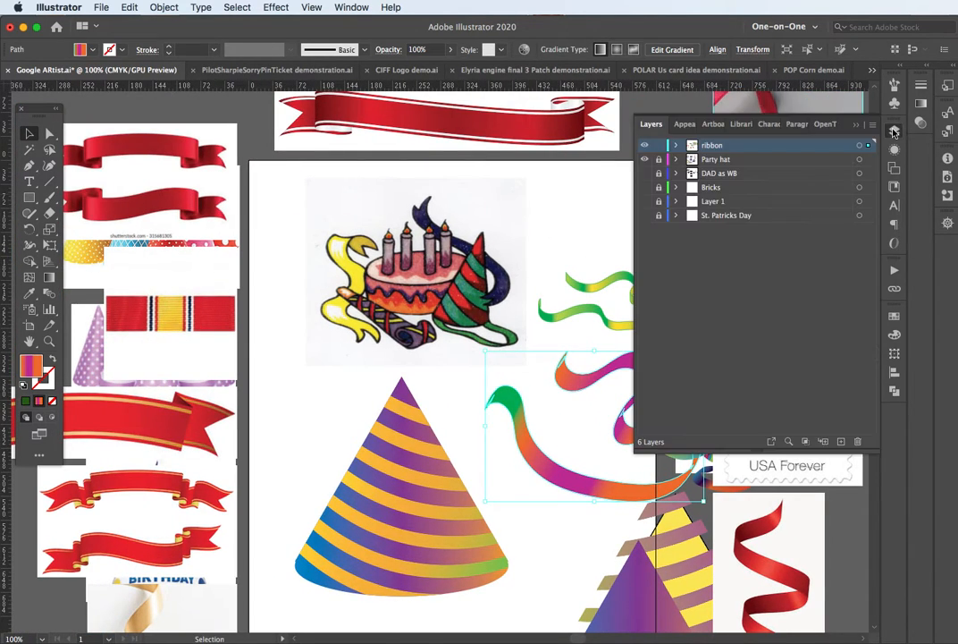
left_click(645, 159)
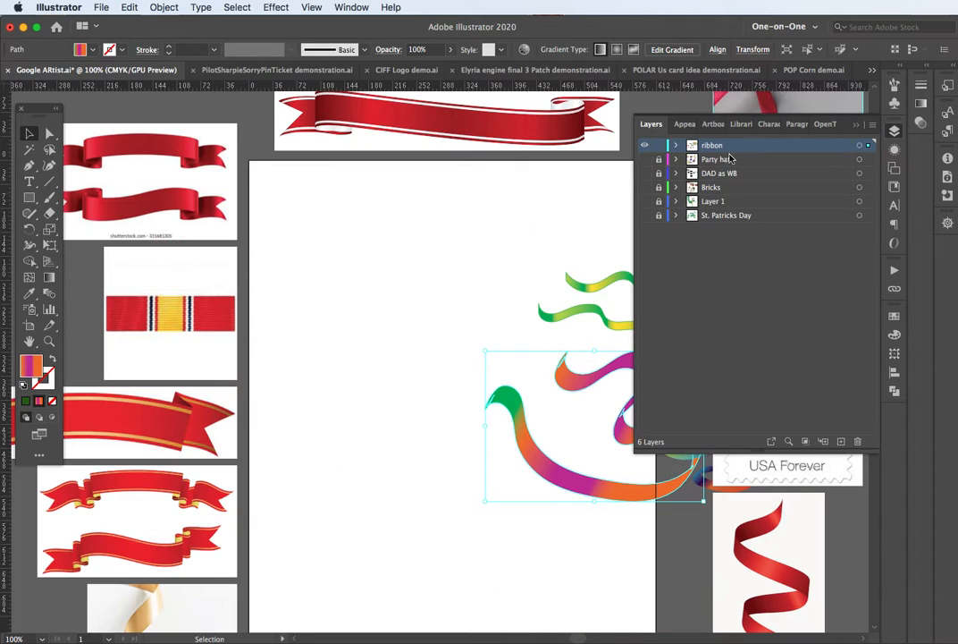
left_click(319, 244)
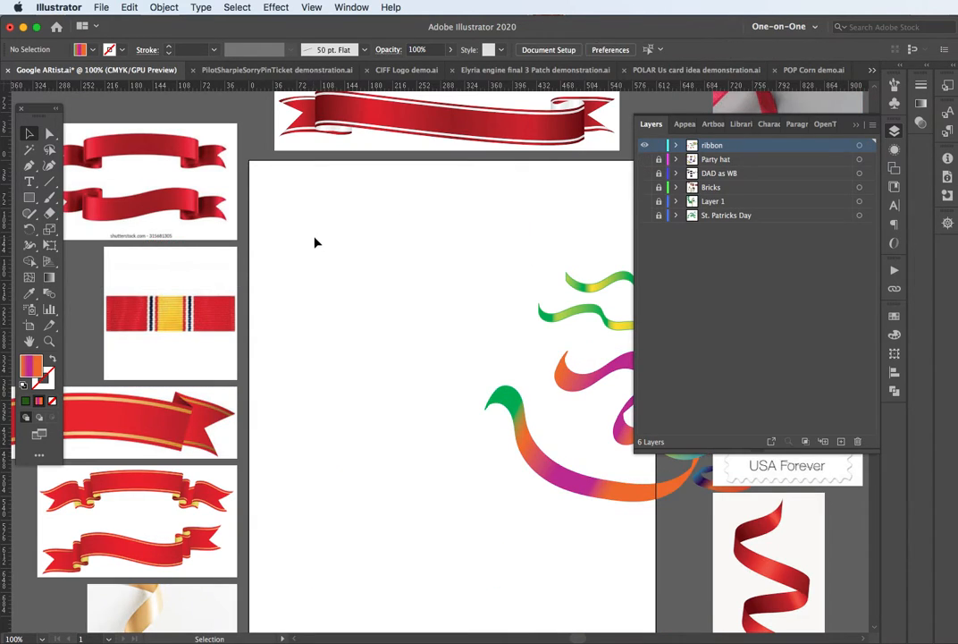
left_click(23, 386)
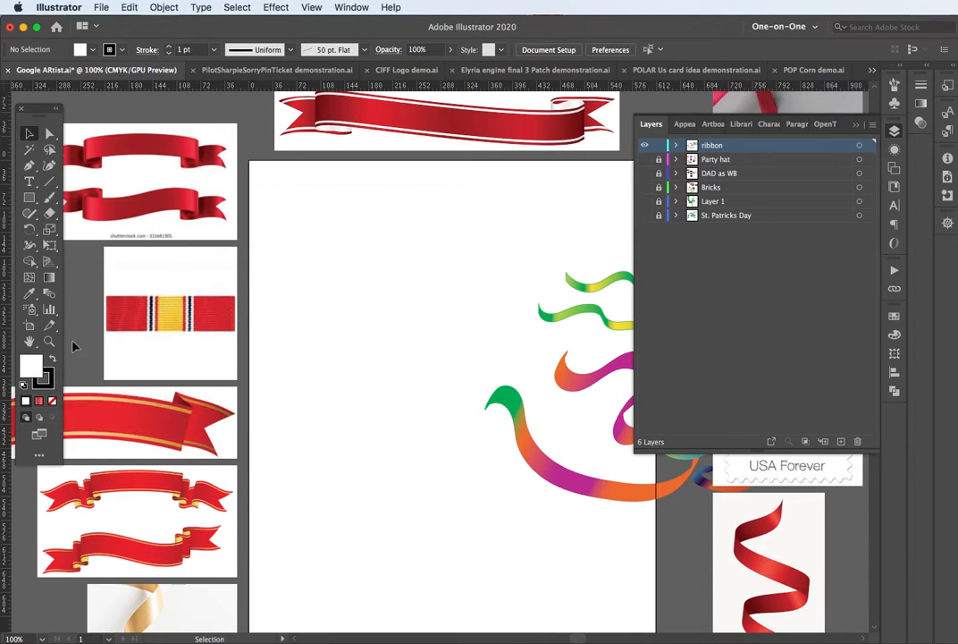
Step: With the Paintbrush active, set the 50 pt. Flat calligraphic brush to a -140° angle and 57 pt size, leaving existing strokes as they are
left_click(47, 202)
mouse_move(280, 234)
left_mouse_down()
mouse_move(595, 215)
mouse_move(803, 141)
left_mouse_up()
key("super+z")
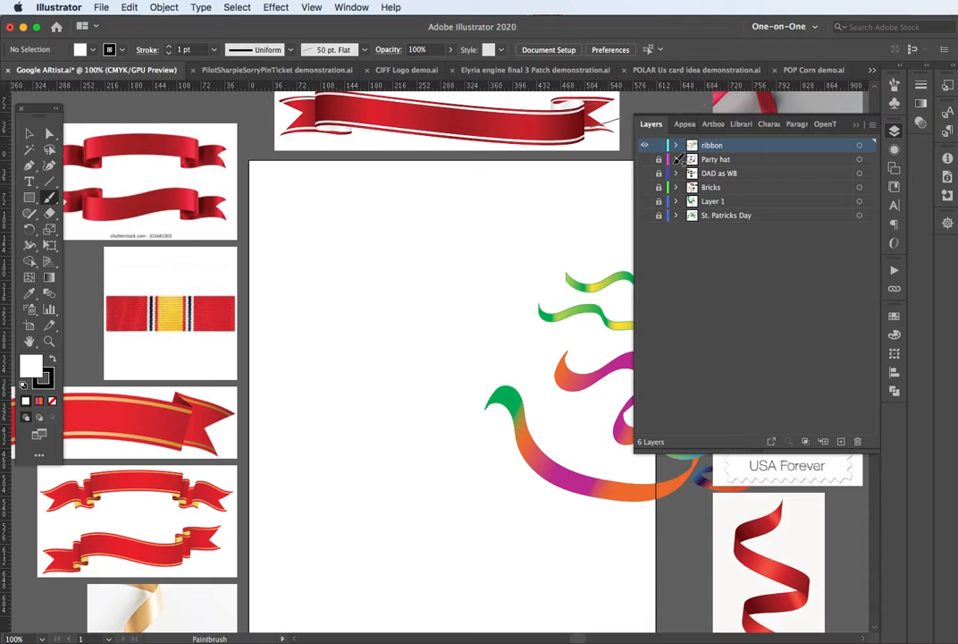
left_click(894, 84)
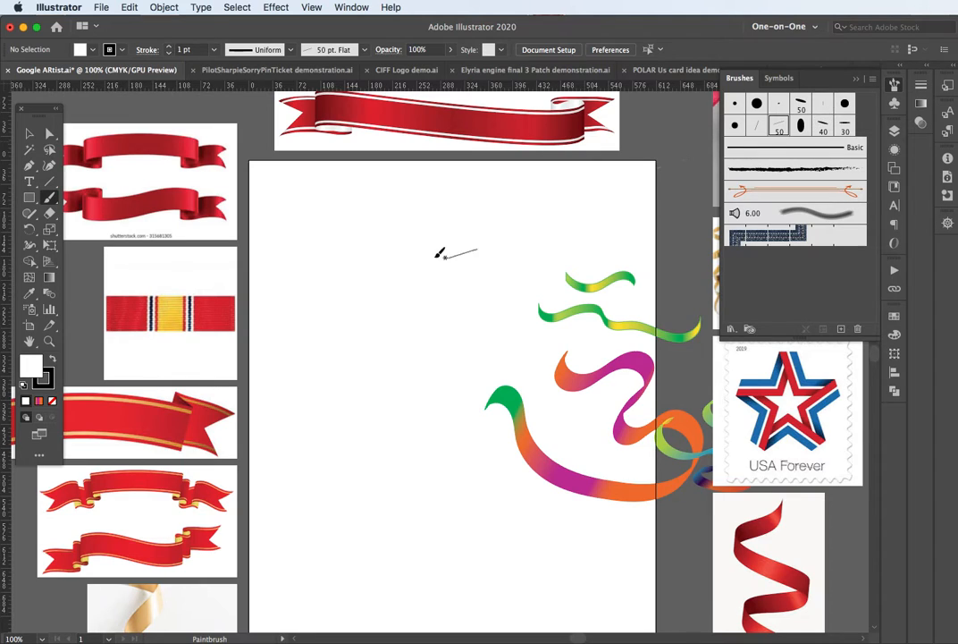
double_click(779, 126)
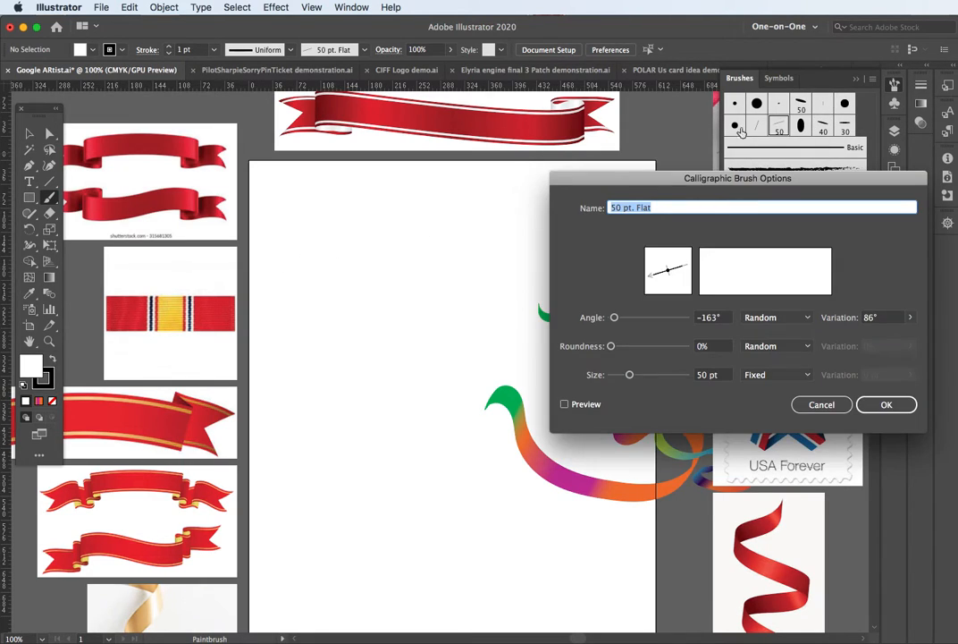
mouse_move(615, 319)
left_mouse_down()
mouse_move(644, 317)
mouse_move(613, 318)
mouse_move(626, 347)
mouse_move(698, 348)
mouse_move(608, 345)
left_mouse_up()
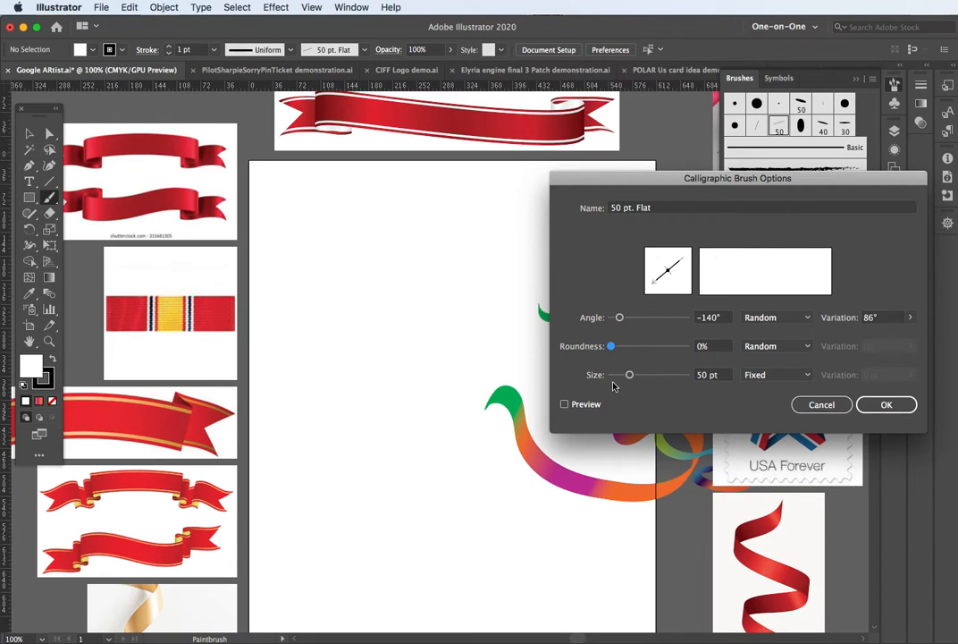
left_click_drag(629, 376, 632, 378)
left_click(907, 403)
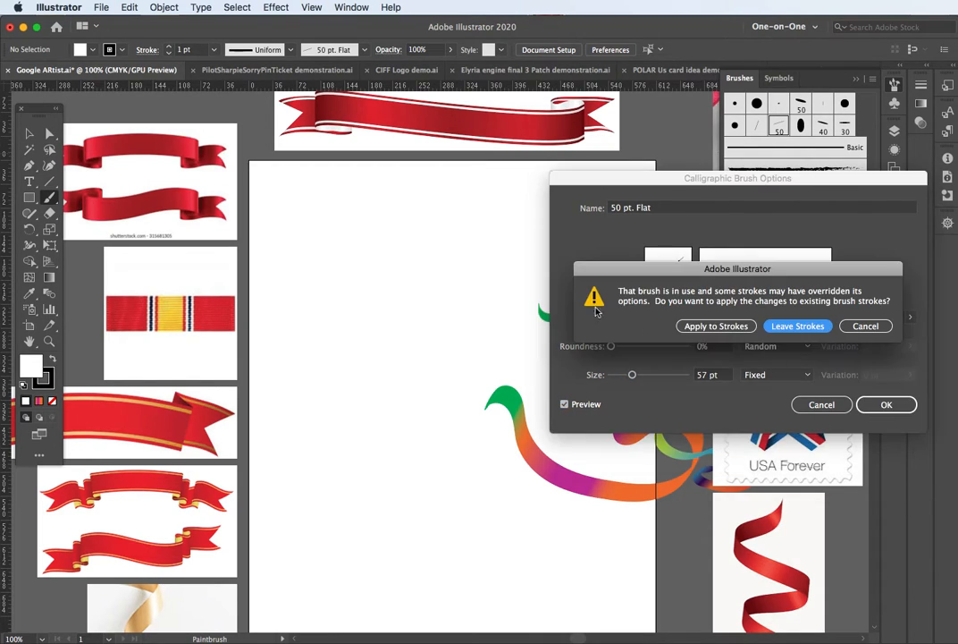
left_click(805, 327)
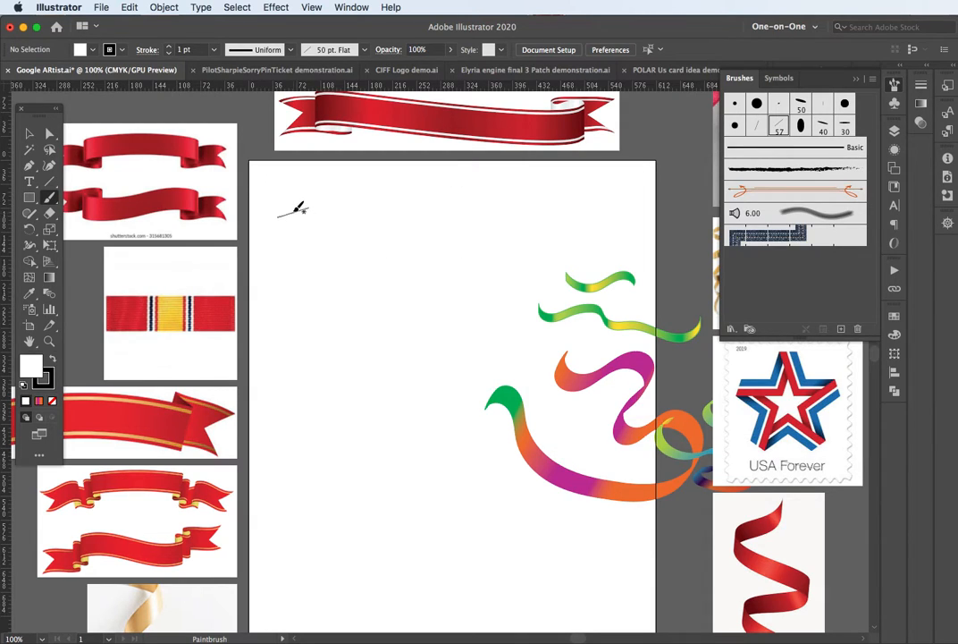
Step: Paint one winding ribbon stroke on the blank left part of the artboard and remove its fill
mouse_move(289, 207)
left_mouse_down()
mouse_move(324, 274)
mouse_move(374, 222)
mouse_move(454, 225)
mouse_move(425, 285)
mouse_move(456, 372)
mouse_move(342, 399)
mouse_move(327, 316)
mouse_move(274, 368)
mouse_move(368, 455)
left_mouse_up()
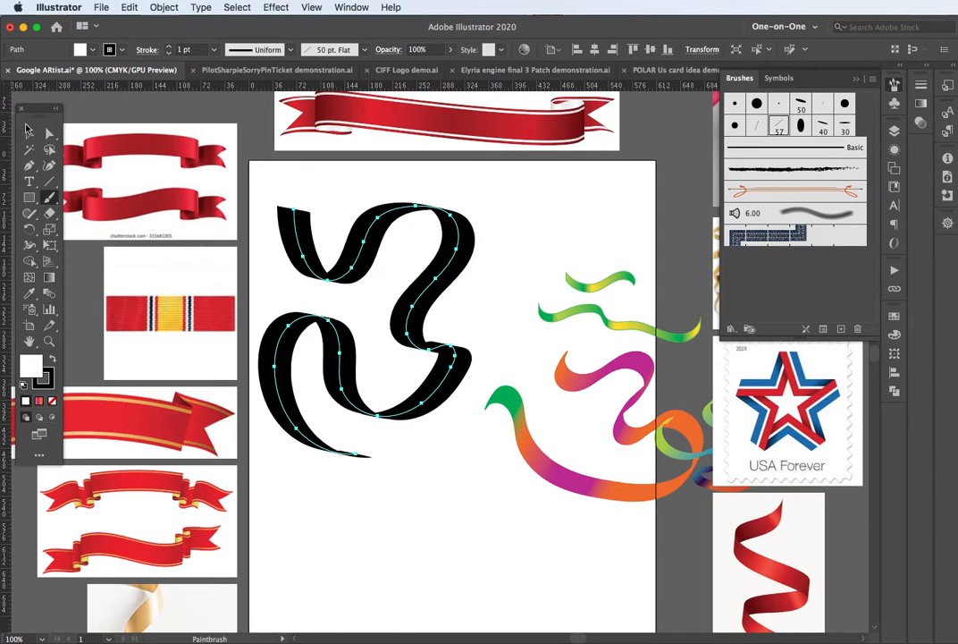
left_click(29, 132)
left_click_drag(449, 245, 350, 201)
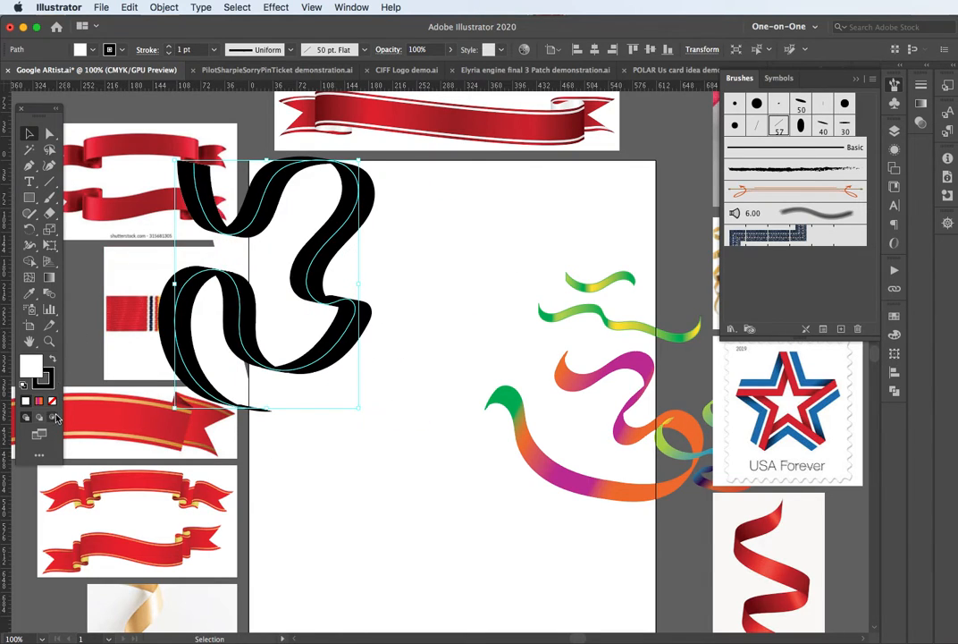
left_click(52, 400)
mouse_move(252, 220)
left_mouse_down()
mouse_move(348, 274)
mouse_move(374, 269)
left_mouse_up()
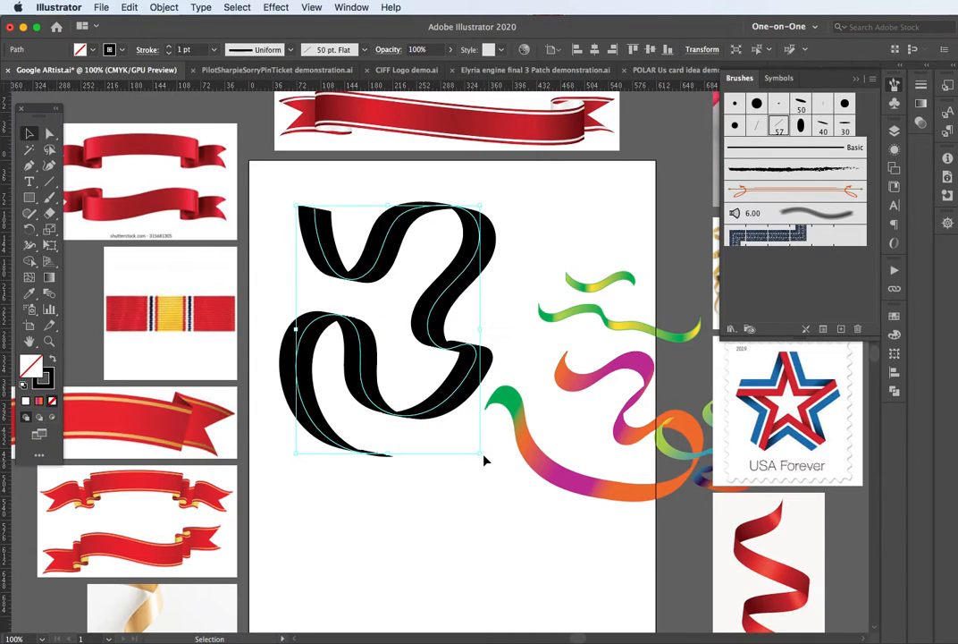
Step: Try rotating the black ribbon stroke counterclockwise, and undo the rotation
left_click_drag(482, 461, 530, 390)
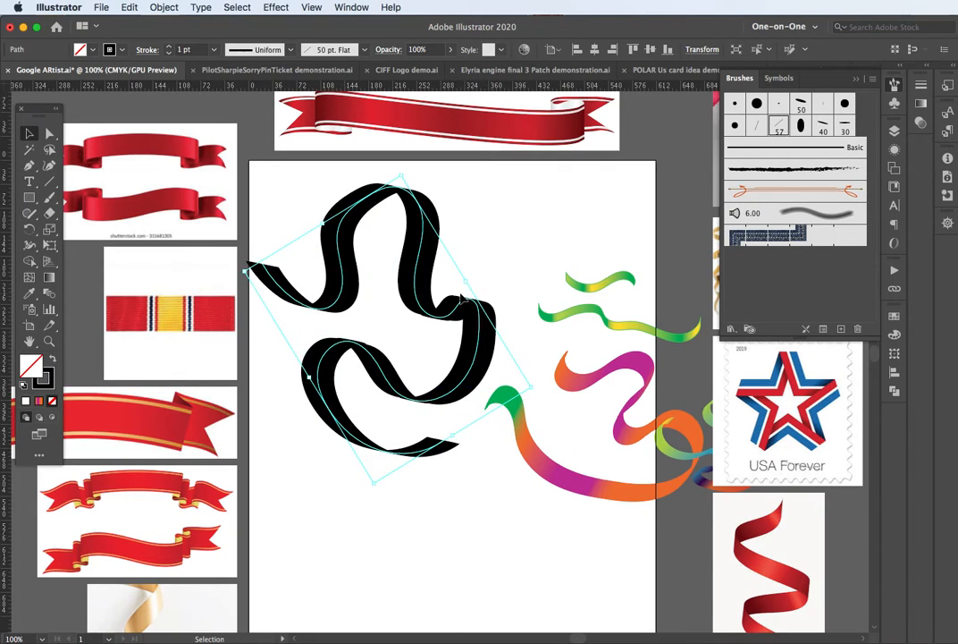
key("super+z")
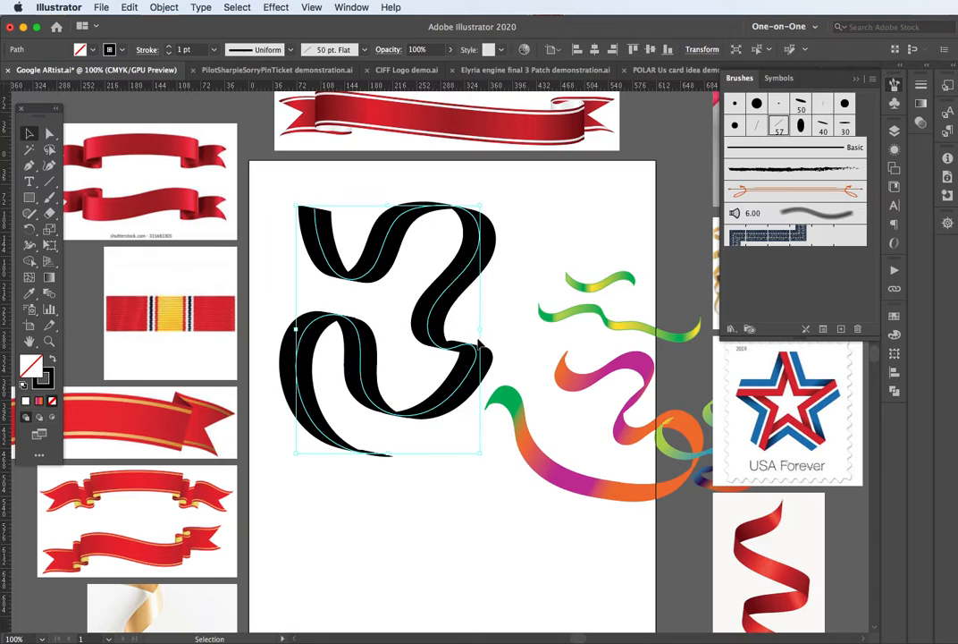
Step: Try CMYK Magenta, pink and a blue-purple-orange gradient on the ribbon's stroke, settling on the Analogous 1 gradient
left_click(51, 388)
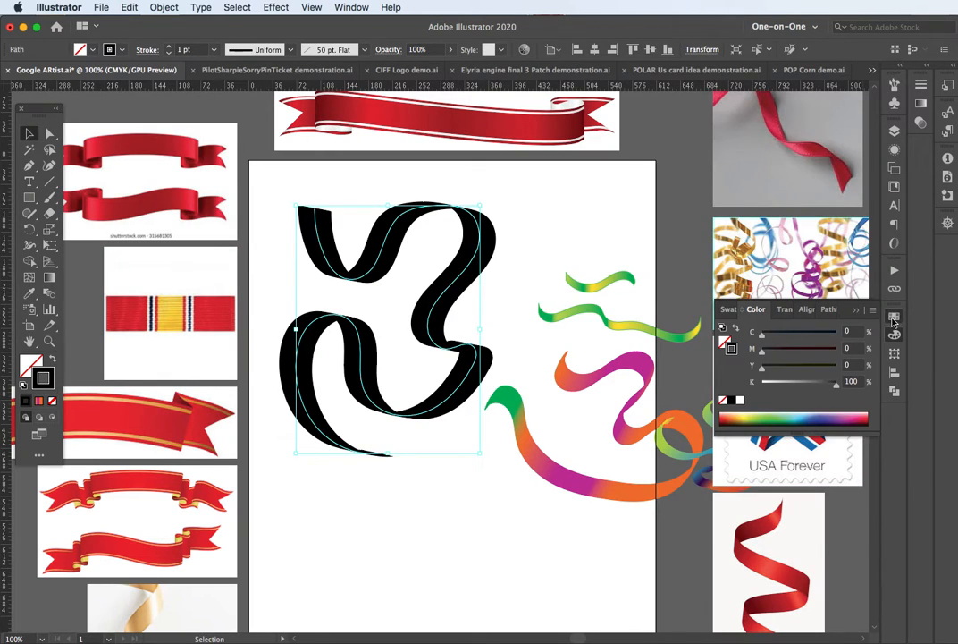
left_click(894, 319)
left_click(834, 358)
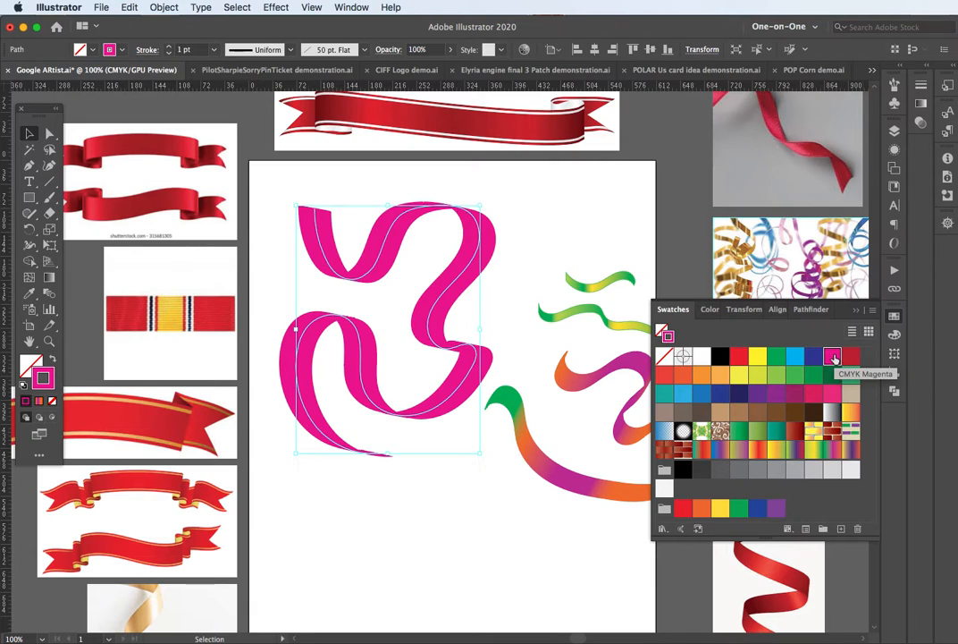
left_click(826, 396)
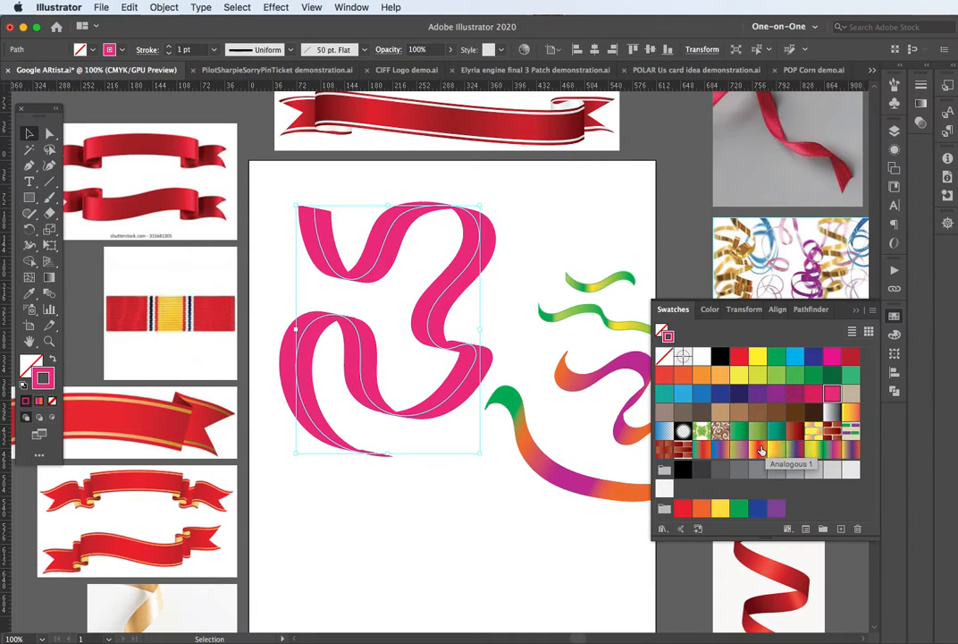
left_click(757, 450)
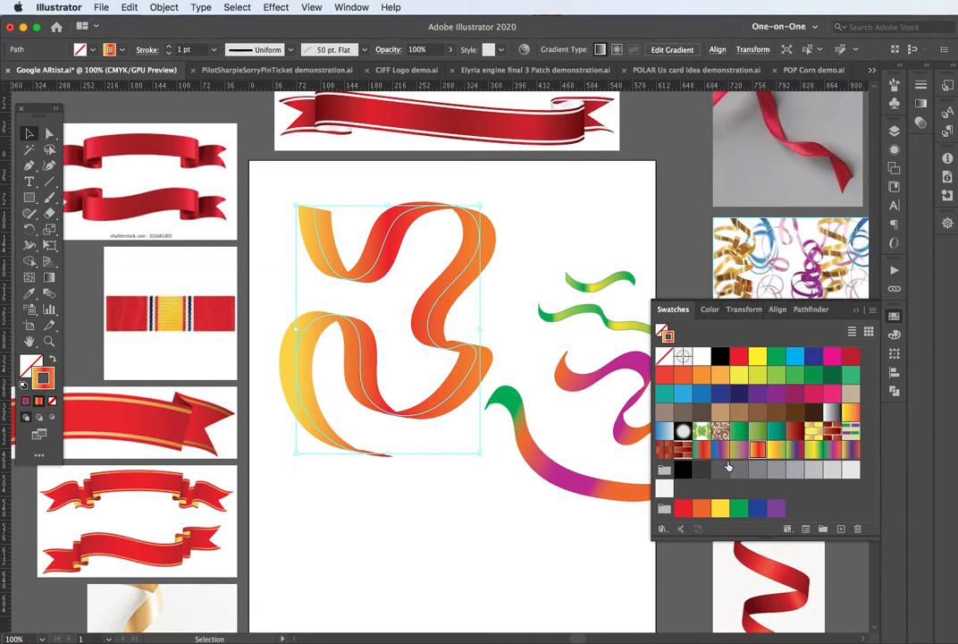
left_click(720, 451)
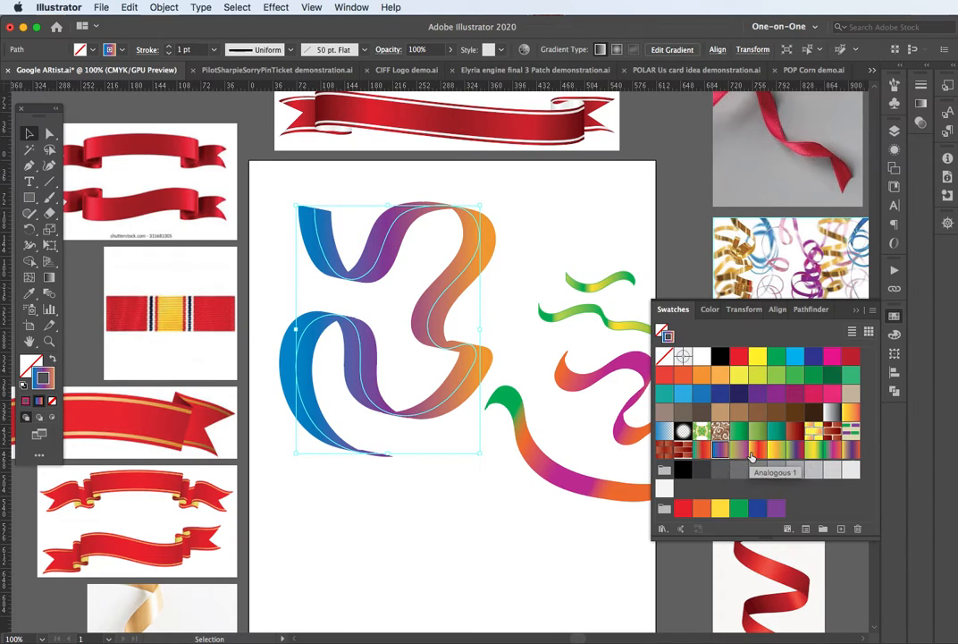
left_click(757, 451)
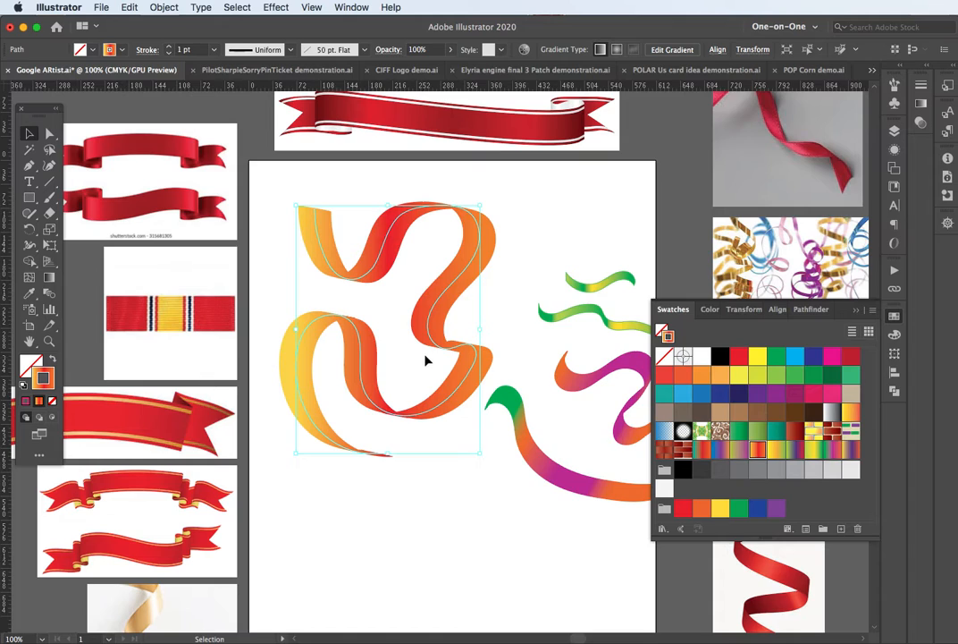
Step: Isolate the ribbon path and try green-red, blue-orange and green-purple gradients on its stroke, returning to the Analogous 1 gradient
scroll(408, 342, "up", 1)
scroll(408, 341, "right", 1)
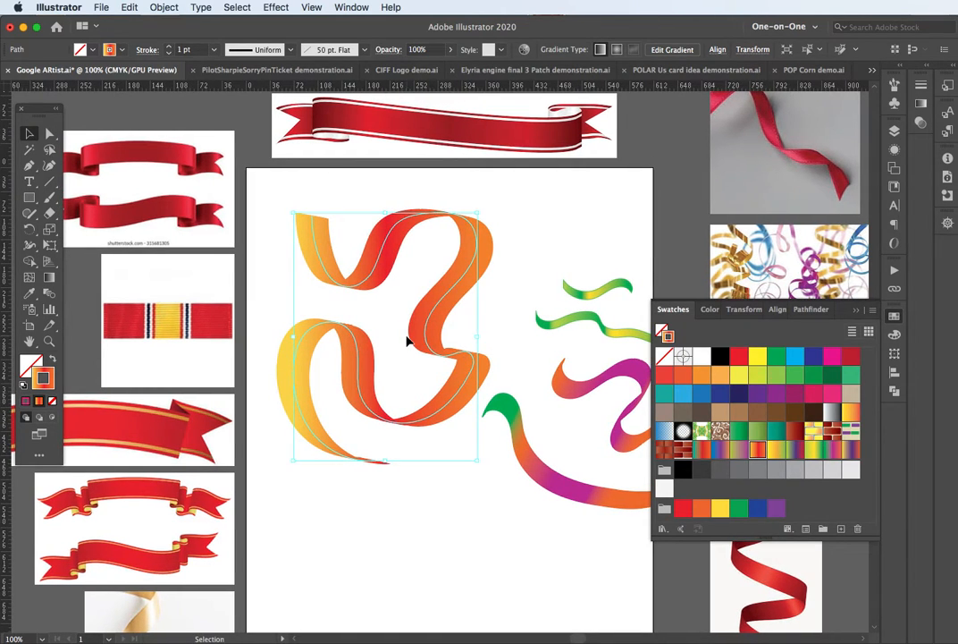
scroll(408, 341, "down", 2)
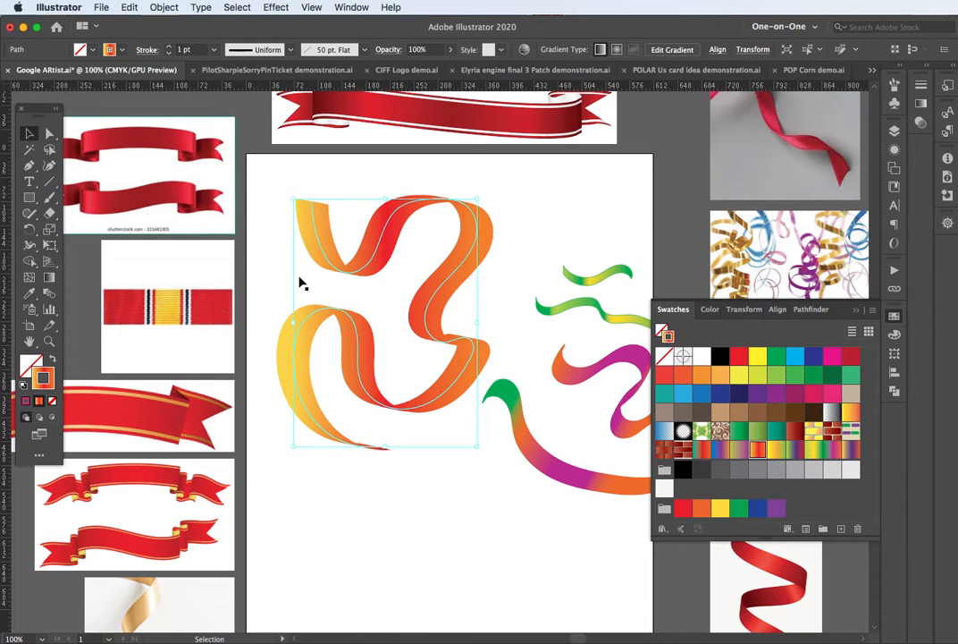
double_click(383, 244)
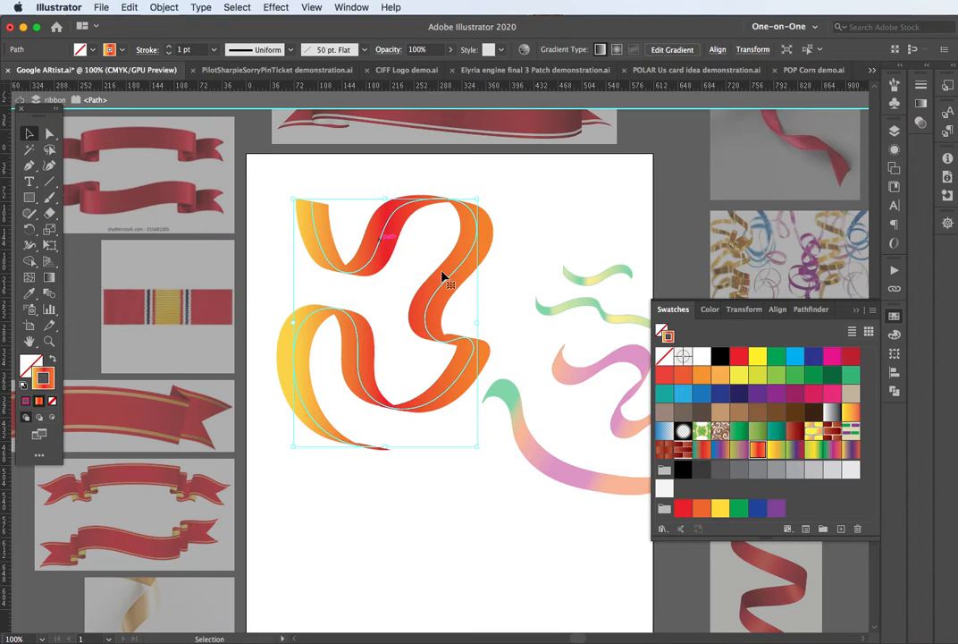
key("g")
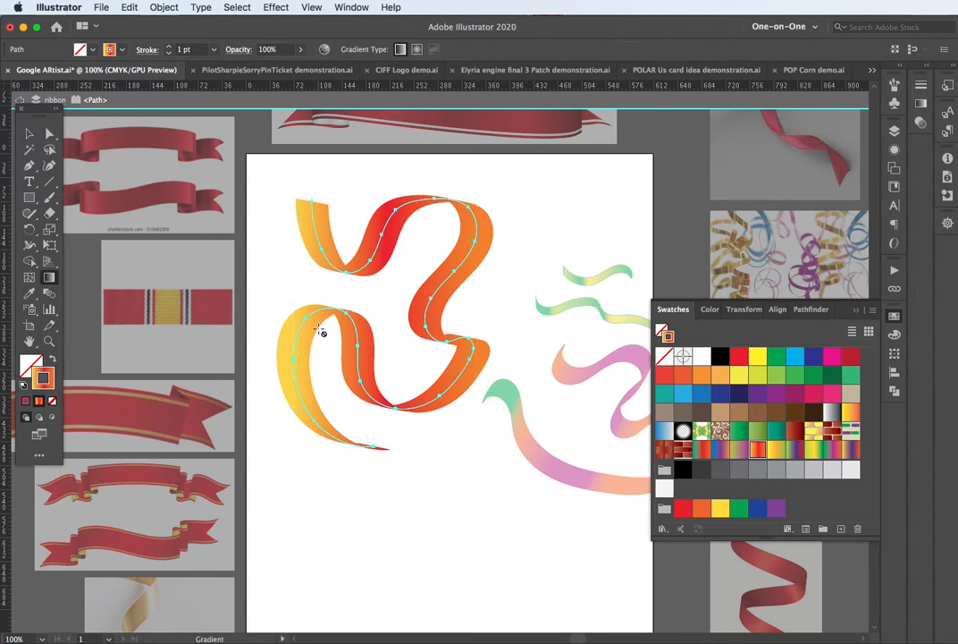
left_click(703, 452)
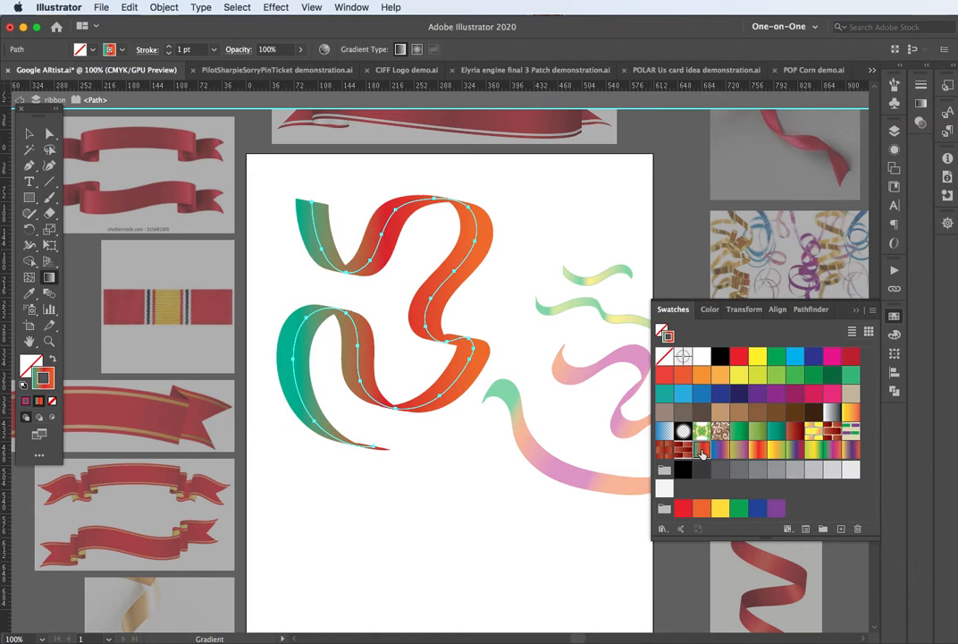
left_click(720, 451)
left_click(739, 451)
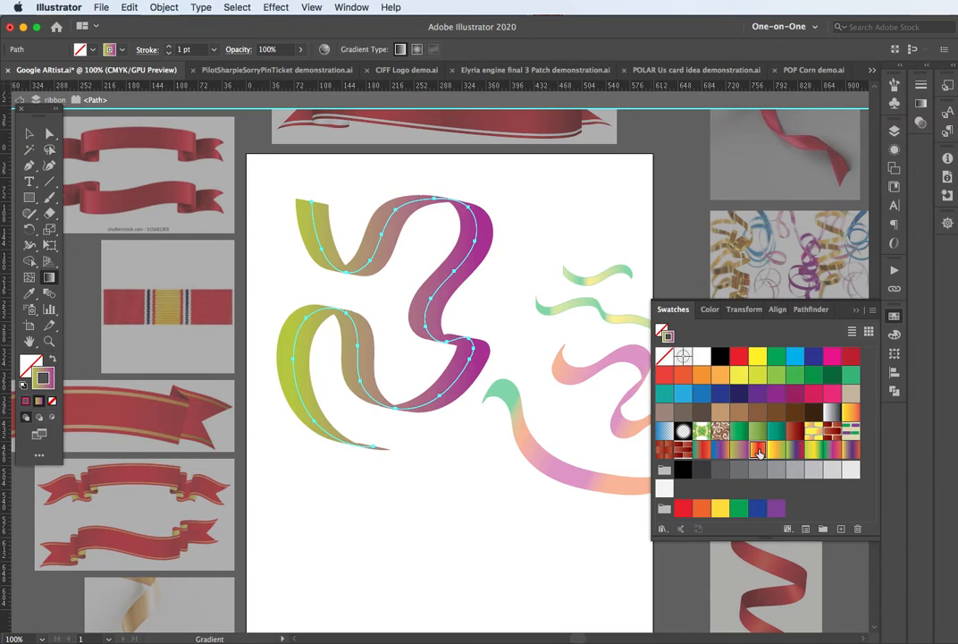
left_click(758, 451)
key("Escape")
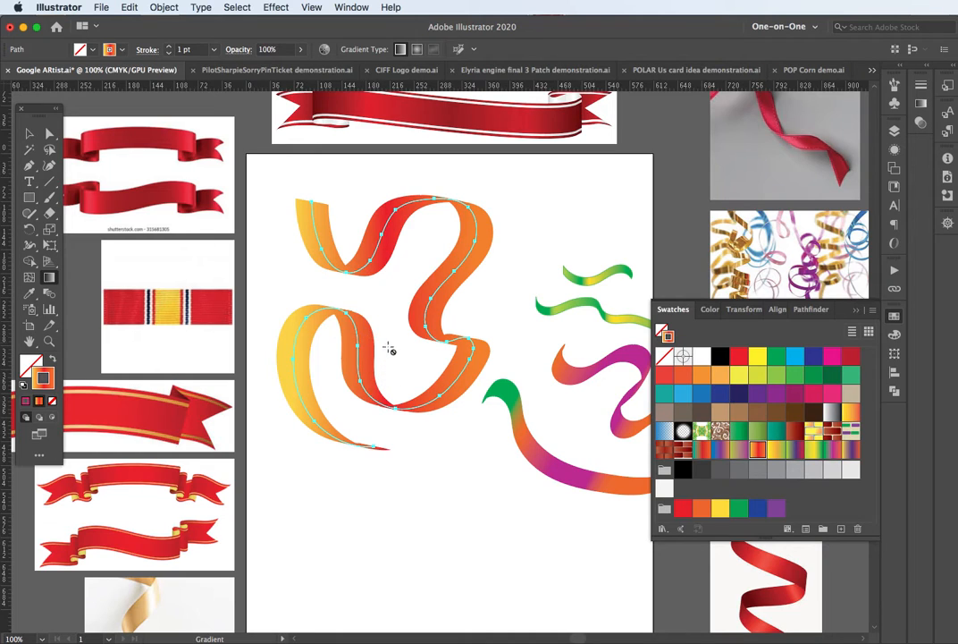
Step: Expand the appearance of the gradient ribbon stroke into filled shapes
key("v")
left_click(163, 8)
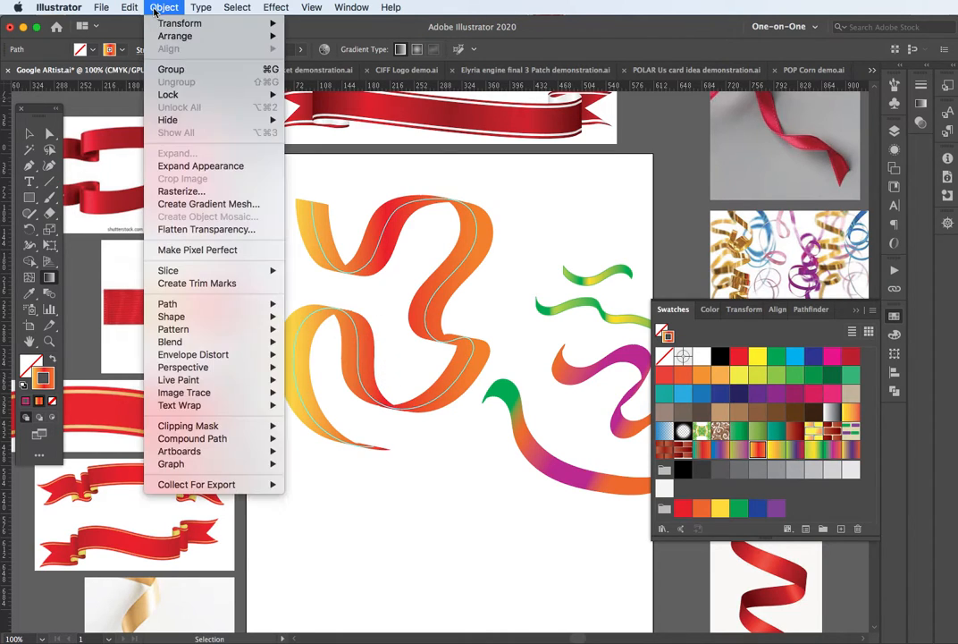
left_click(203, 165)
Step: Select the whole expanded ribbon group and make its gradient fill editable on the artwork with the Gradient tool
key("g")
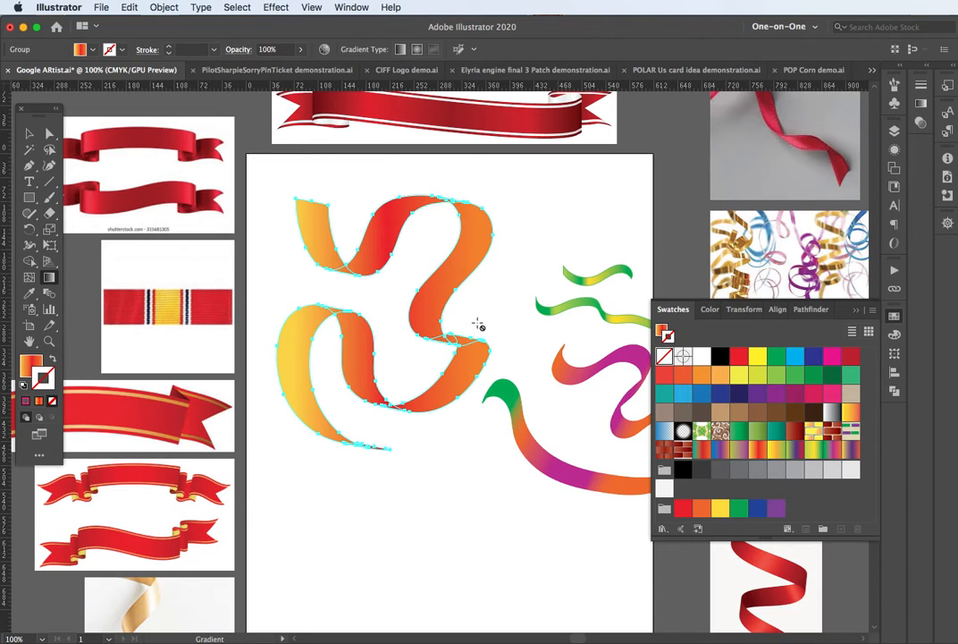
scroll(391, 324, "up", 3)
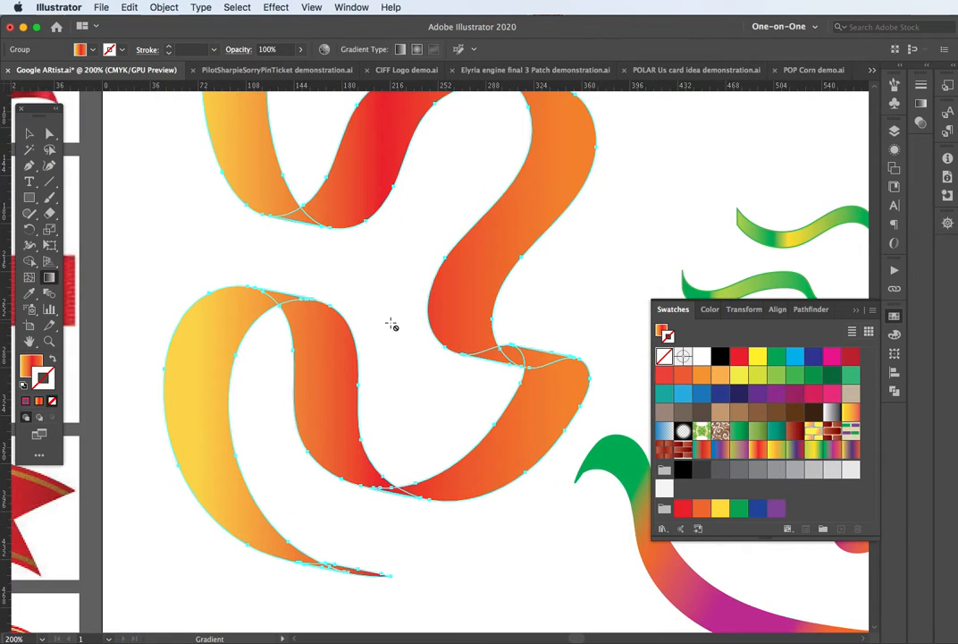
scroll(384, 320, "left", 3)
scroll(384, 320, "up", 2)
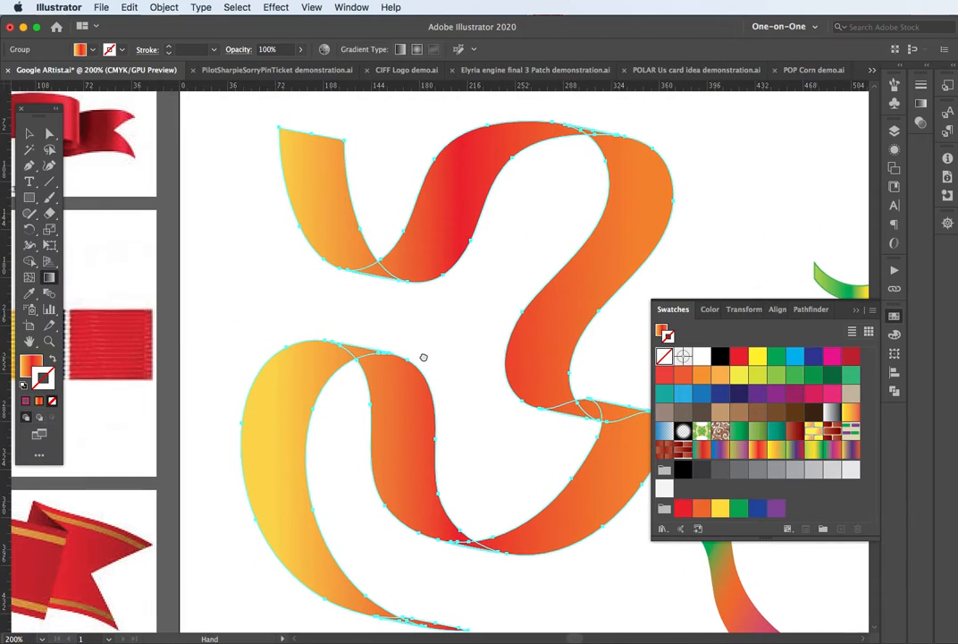
key("a")
left_click(270, 236)
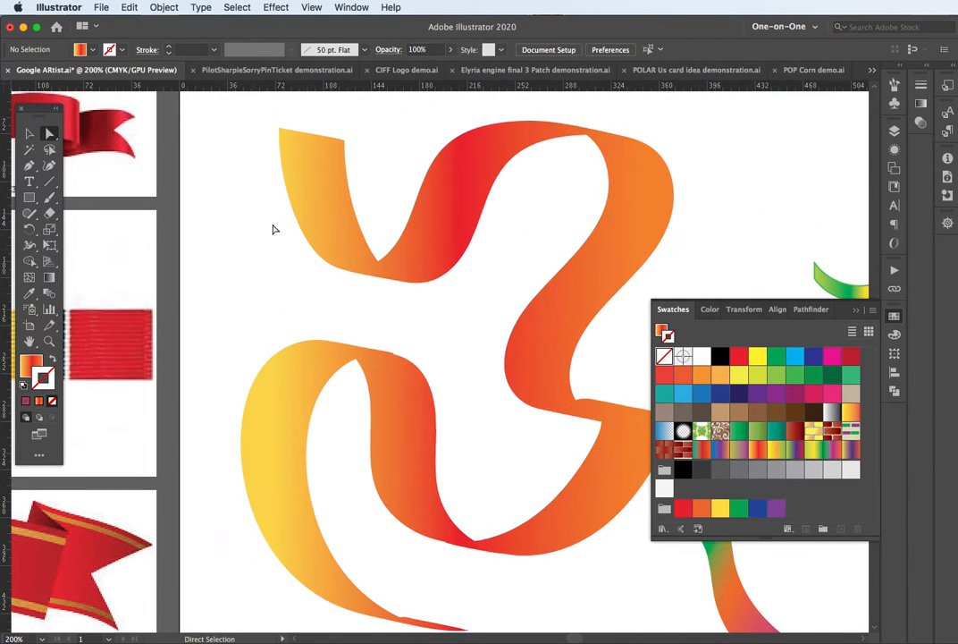
left_click(306, 208)
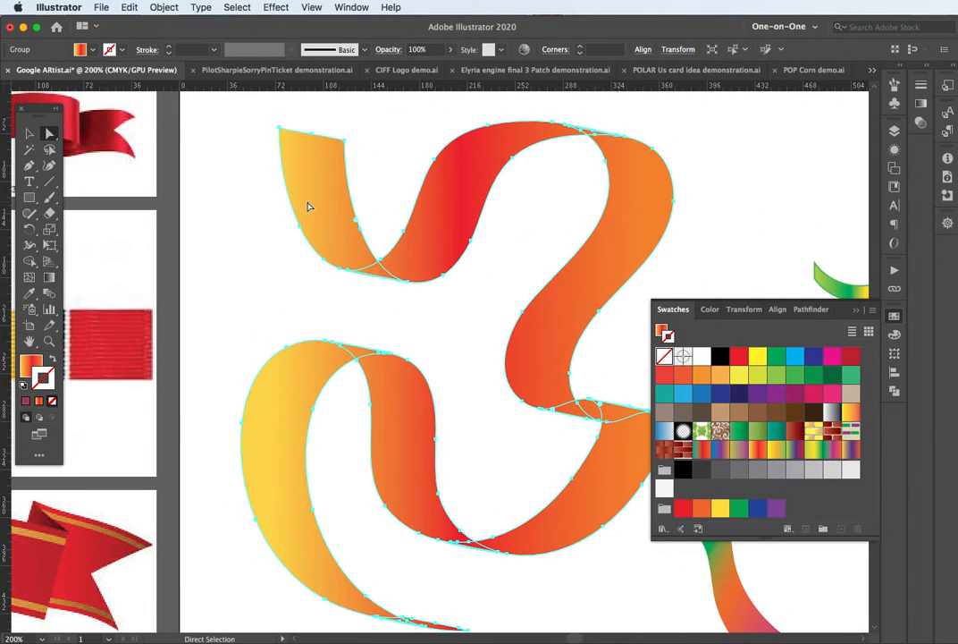
left_click(22, 366)
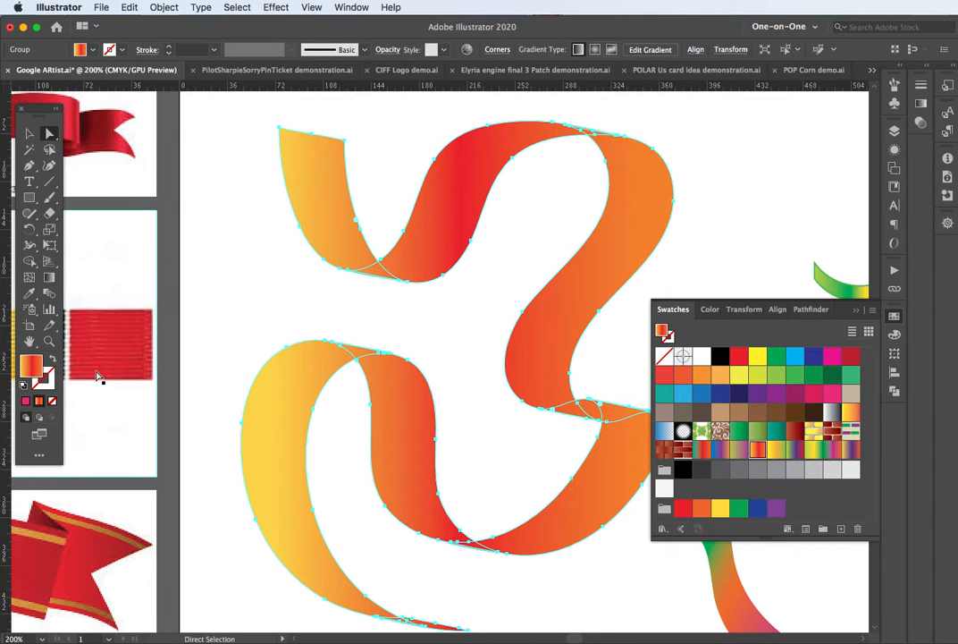
key("v")
left_click(220, 319)
left_click(327, 369)
key("g")
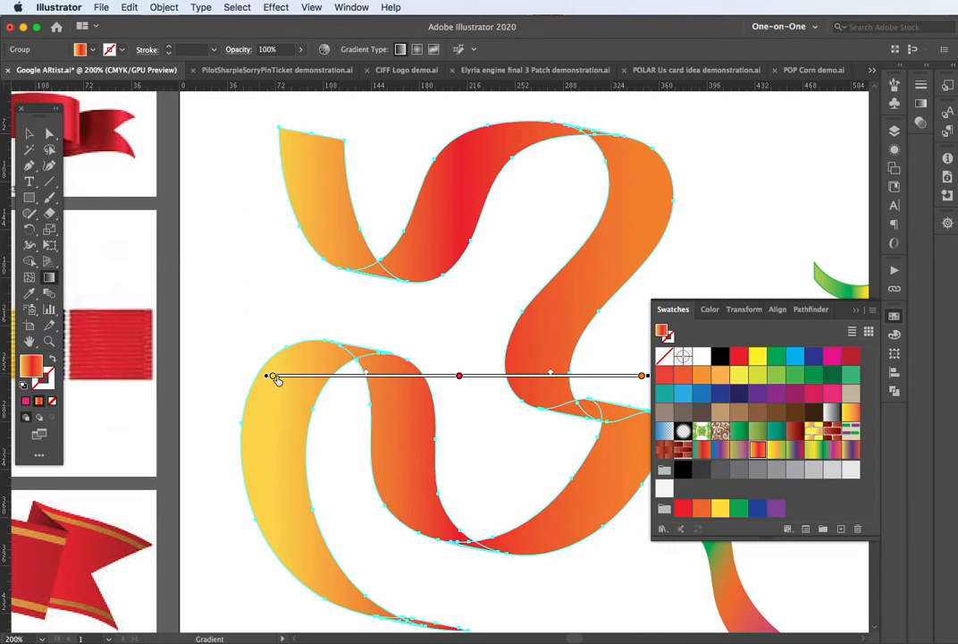
Step: Redraw the ribbon's gradient diagonally from upper left to lower right and duplicate its yellow and red colour stops toward the lower end
mouse_move(283, 378)
left_mouse_down()
mouse_move(274, 336)
mouse_move(275, 379)
left_mouse_up()
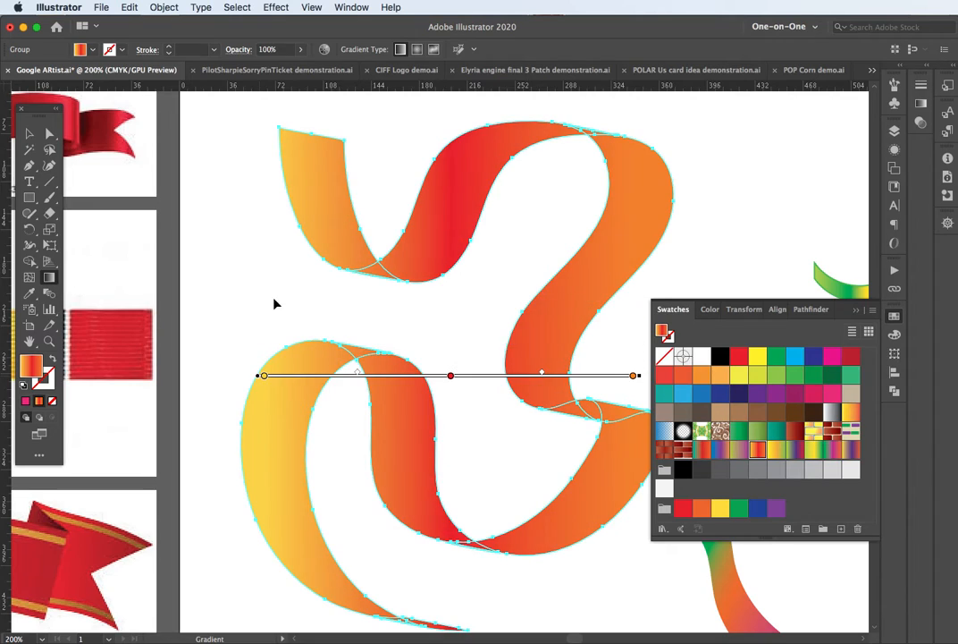
mouse_move(257, 379)
left_mouse_down()
mouse_move(272, 297)
mouse_move(252, 244)
mouse_move(239, 242)
left_mouse_up()
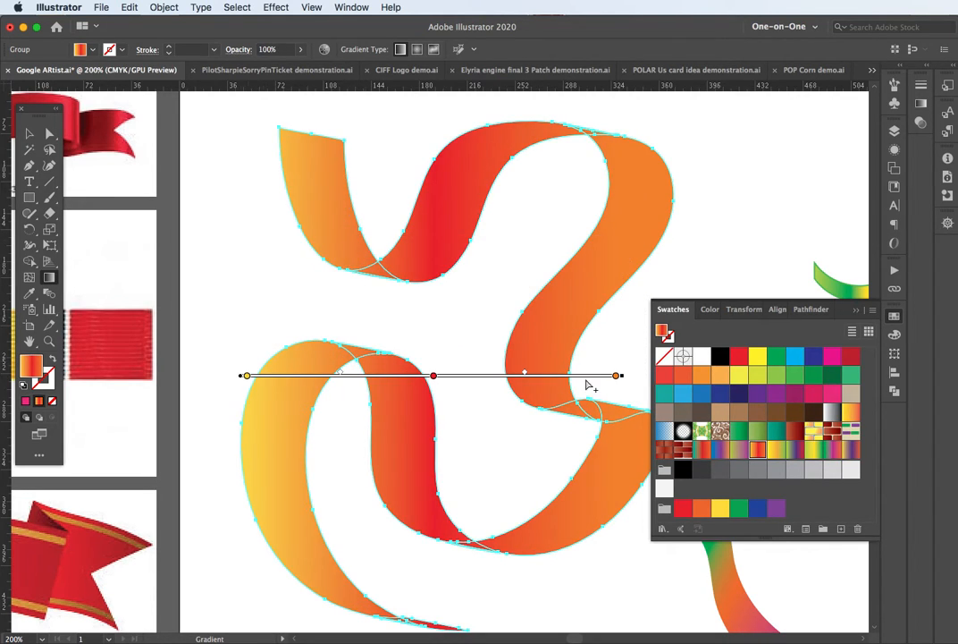
mouse_move(620, 377)
left_mouse_down()
mouse_move(614, 426)
mouse_move(567, 561)
mouse_move(502, 563)
left_mouse_up()
left_click_drag(340, 257, 631, 486)
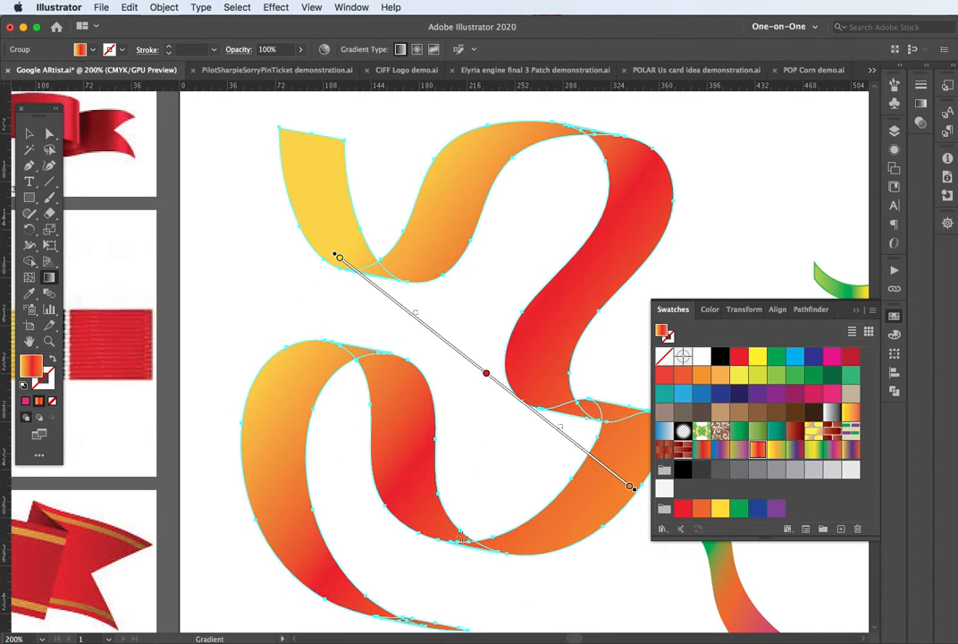
mouse_move(467, 360)
left_mouse_down()
mouse_move(427, 319)
mouse_move(438, 339)
mouse_move(374, 288)
left_mouse_up()
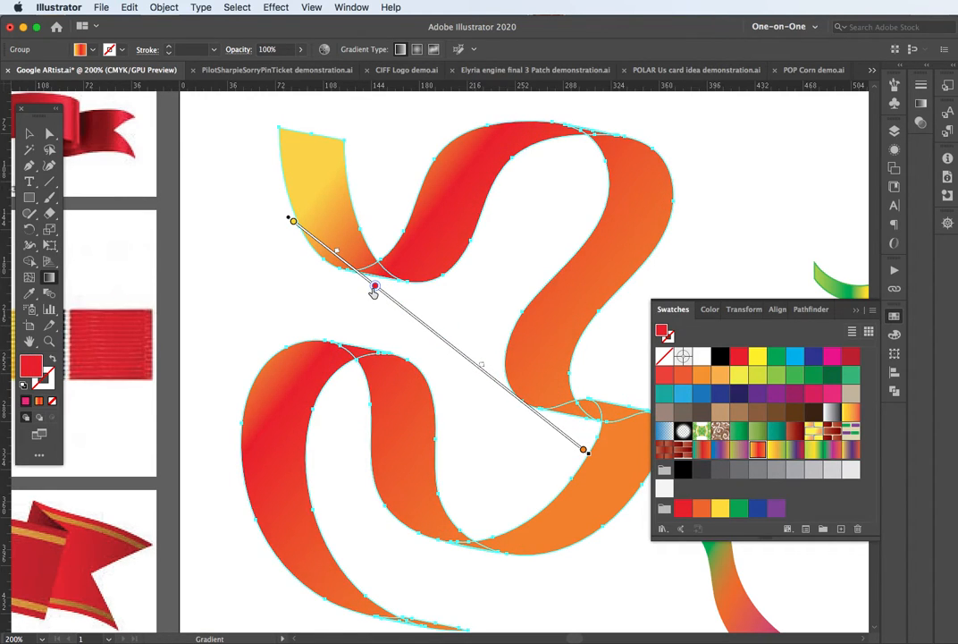
left_click(375, 288)
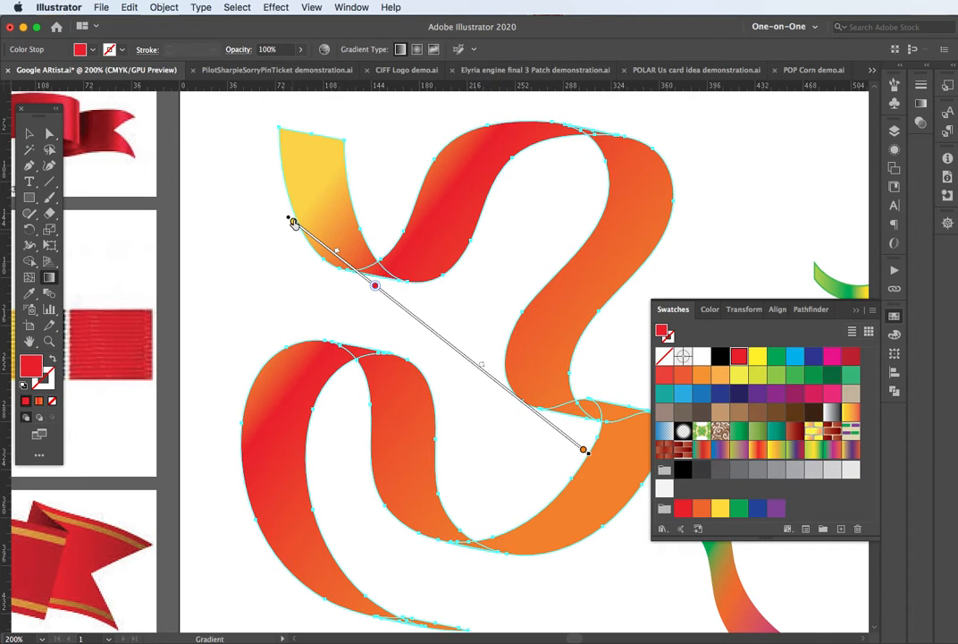
left_click_drag(294, 221, 513, 410)
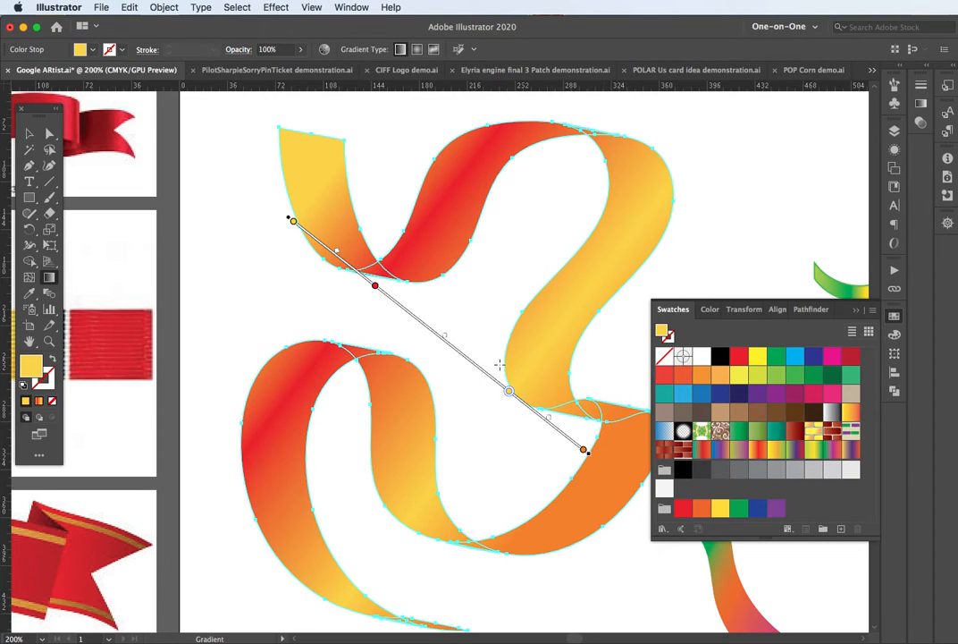
left_click_drag(374, 288, 563, 441)
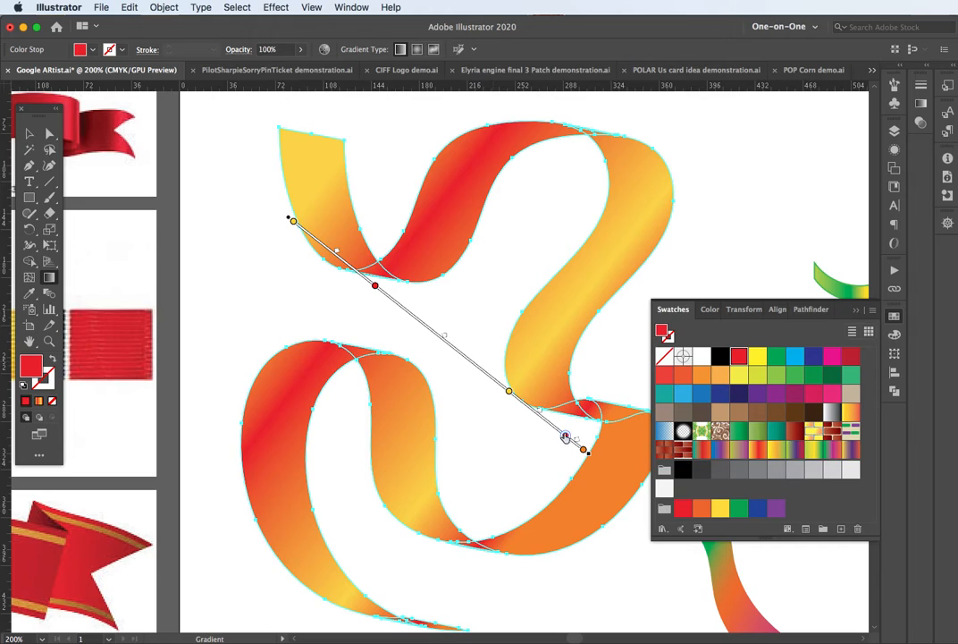
Step: Deselect the recoloured ribbon and move it up and to the right, overlapping the red banner image above the artboard
key("super+minus")
key("super+minus")
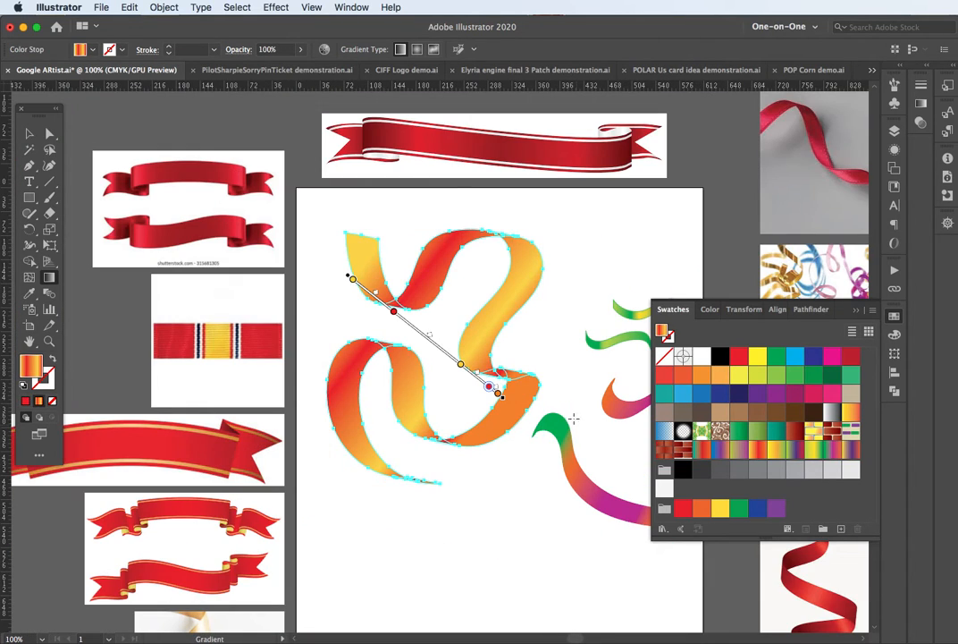
key("v")
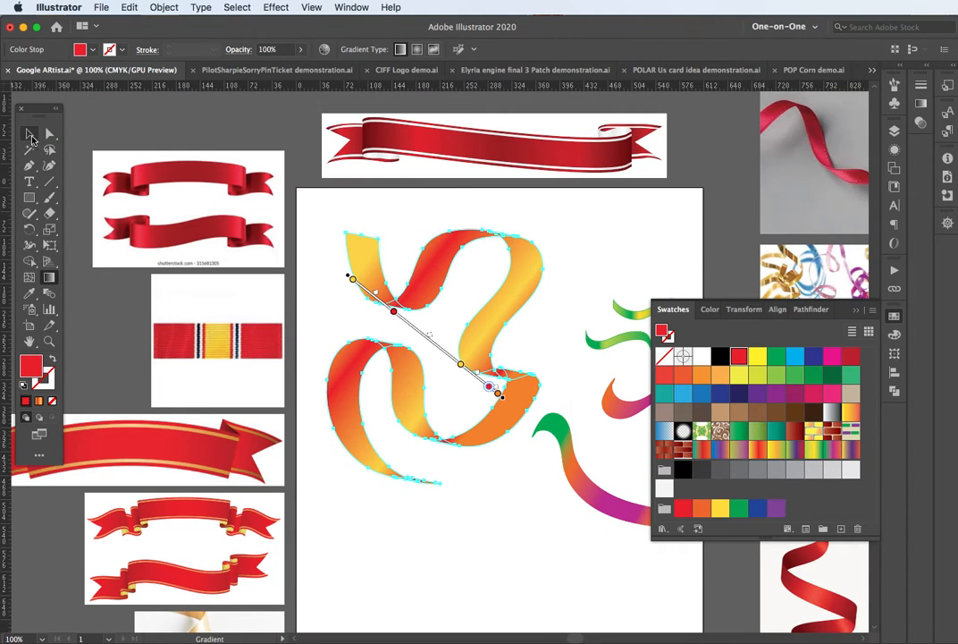
left_click(307, 208)
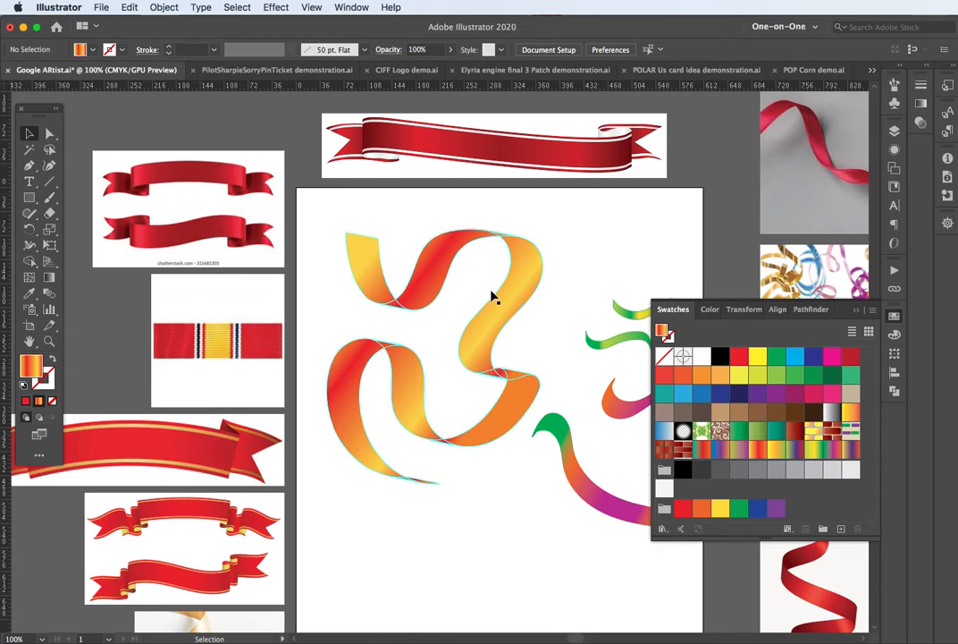
left_click_drag(505, 321, 613, 216)
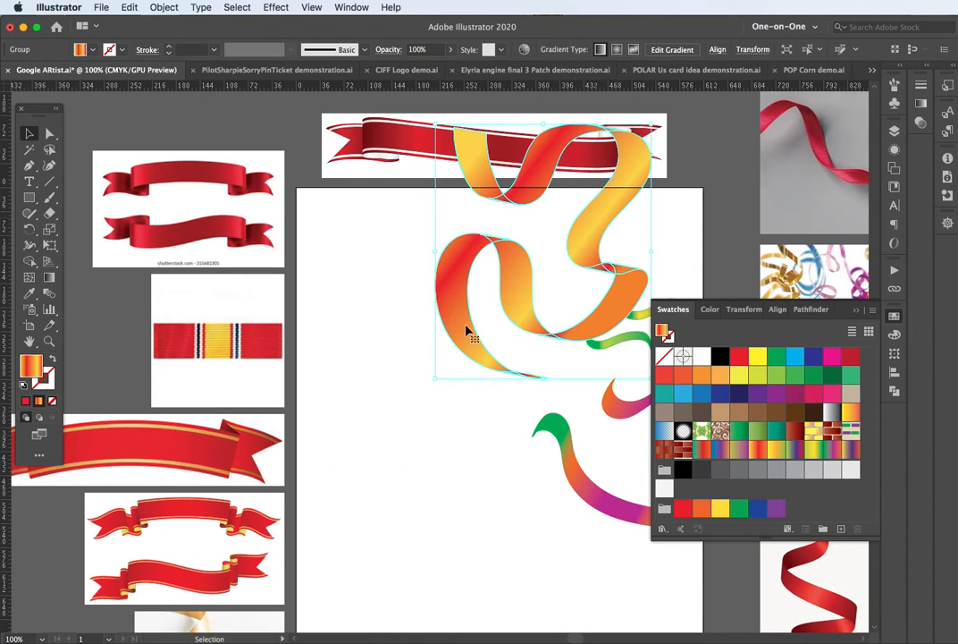
Step: Paint a looping ribbon with the Paintbrush on the artboard's lower left, remove its fill, and hide the tools and panels
left_click(50, 197)
mouse_move(324, 407)
left_mouse_down()
mouse_move(348, 438)
mouse_move(383, 451)
mouse_move(426, 403)
mouse_move(469, 454)
mouse_move(430, 545)
mouse_move(376, 520)
mouse_move(445, 496)
mouse_move(593, 561)
left_mouse_up()
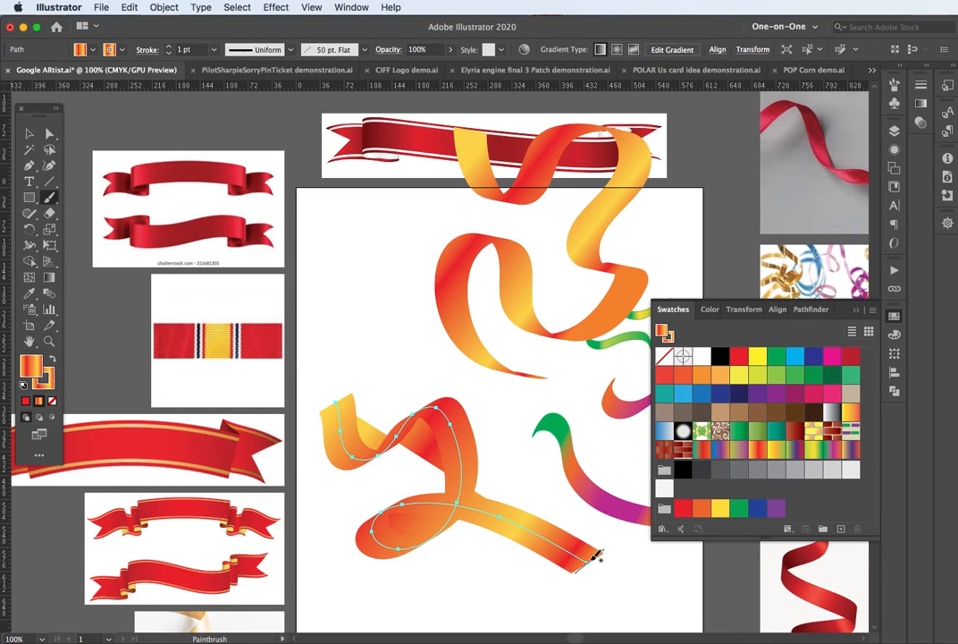
left_click(51, 403)
mouse_move(340, 413)
left_mouse_down()
mouse_move(354, 458)
mouse_move(441, 404)
mouse_move(486, 465)
mouse_move(466, 534)
mouse_move(407, 543)
mouse_move(425, 504)
mouse_move(584, 560)
left_mouse_up()
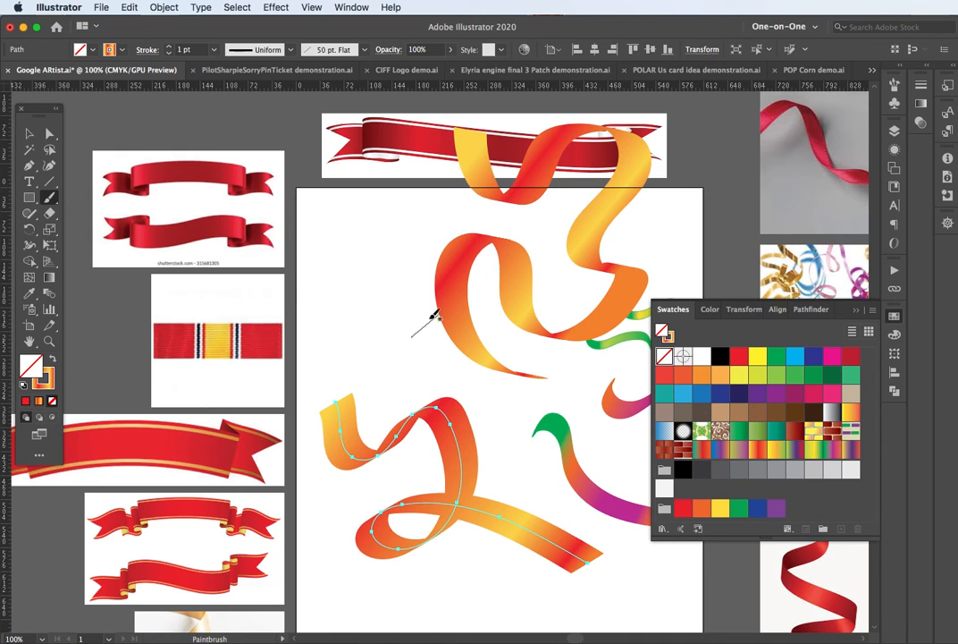
key("Tab")
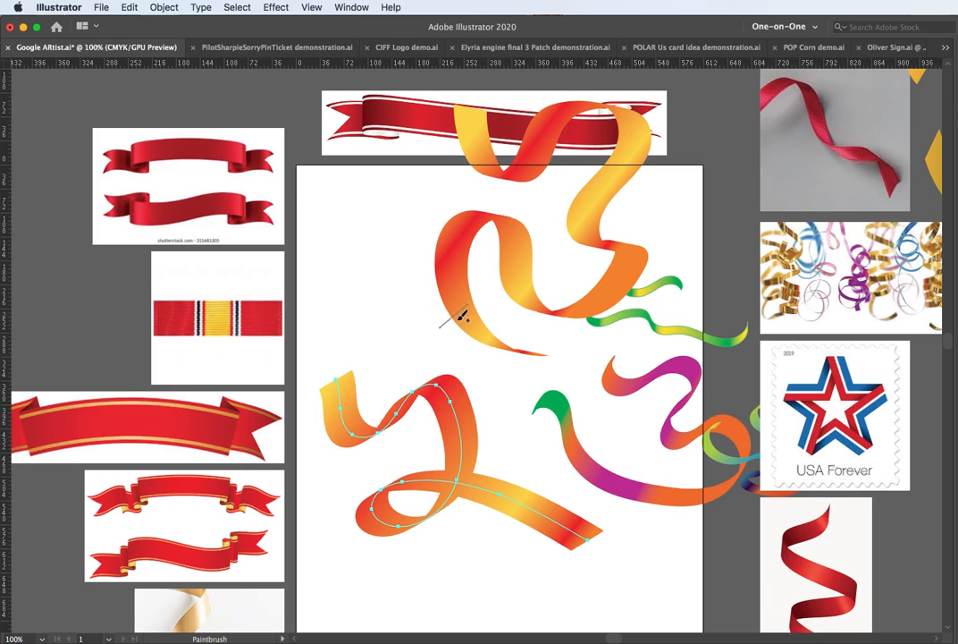